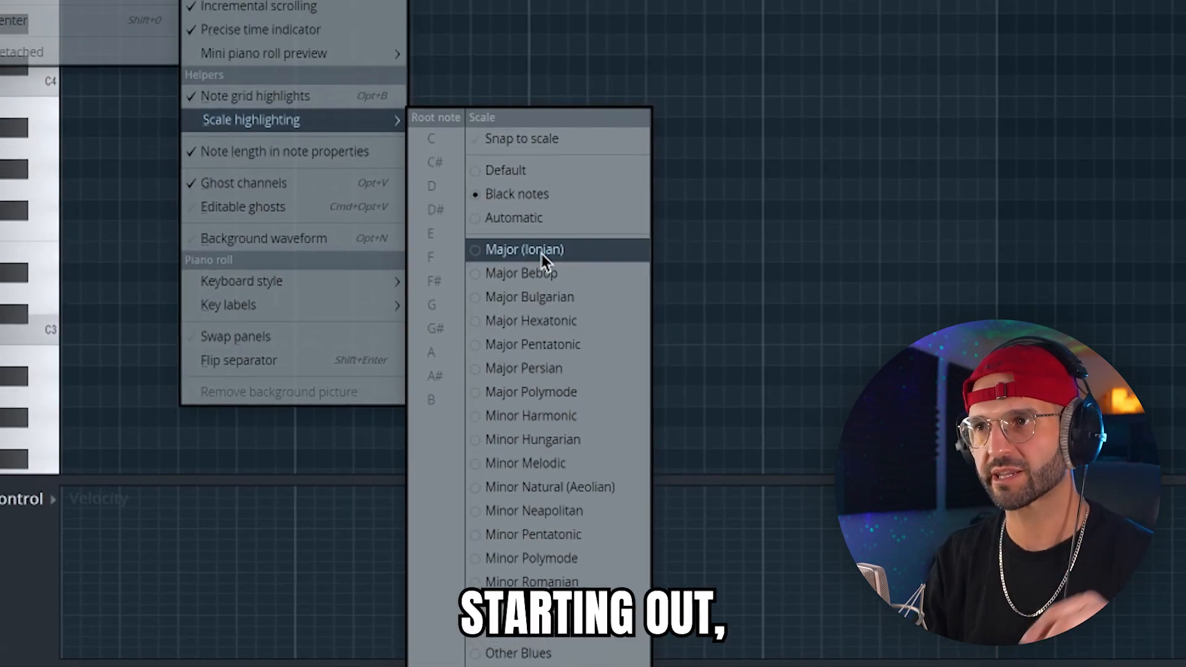
Set the scale highlighting to Minor Natural (Aeolian) and complete the triads above the scale notes from D#4 up to C5.
{"action": "left_click", "coordinate": [556, 510]}
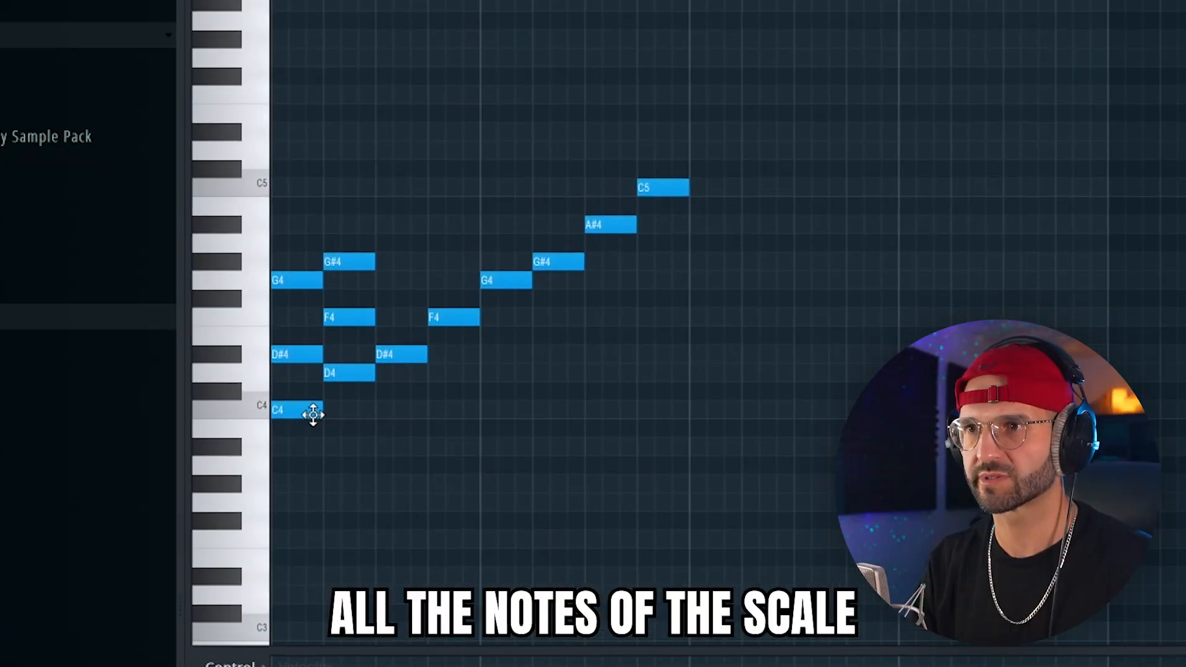
{"action": "left_click", "coordinate": [297, 412]}
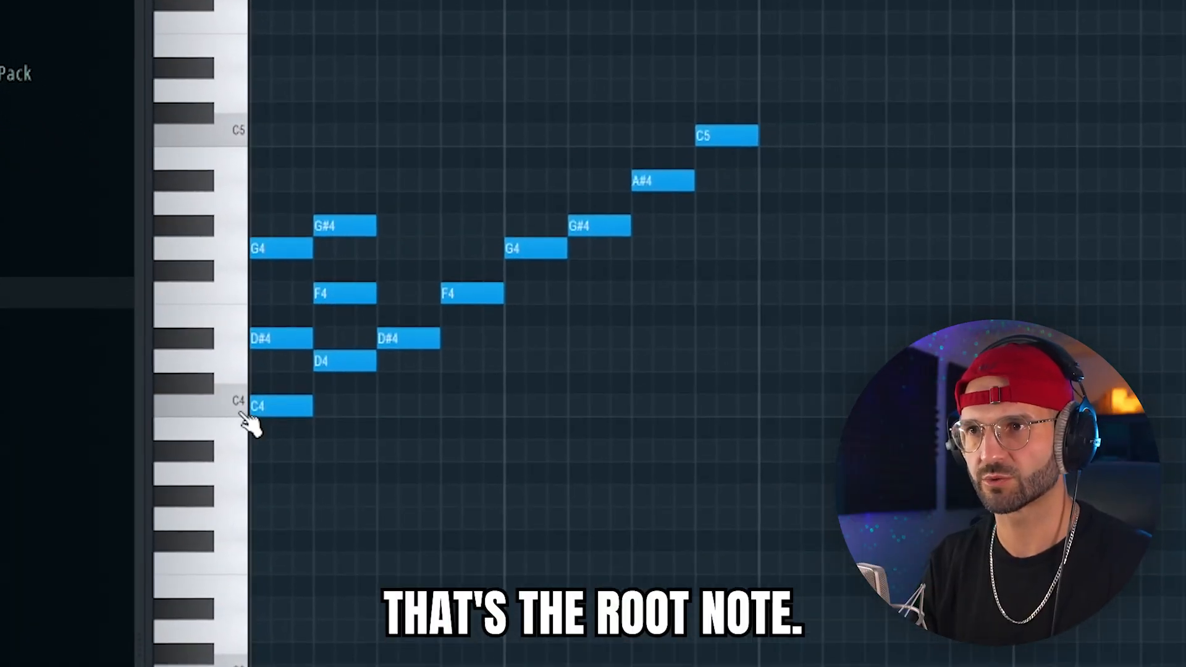
{"action": "left_click", "coordinate": [395, 241]}
{"action": "left_click", "coordinate": [402, 169]}
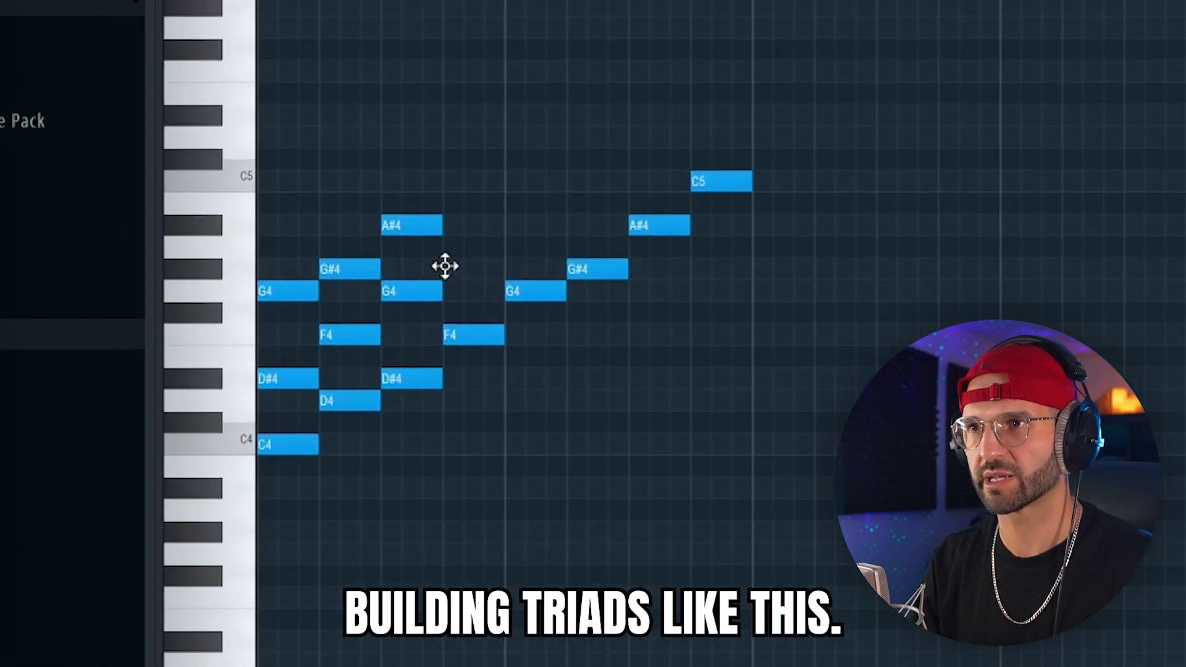
{"action": "left_click", "coordinate": [449, 217]}
{"action": "left_click", "coordinate": [488, 165]}
{"action": "left_click", "coordinate": [543, 215]}
{"action": "left_click", "coordinate": [706, 110]}
{"action": "left_click", "coordinate": [779, 162]}
{"action": "left_click", "coordinate": [778, 58]}
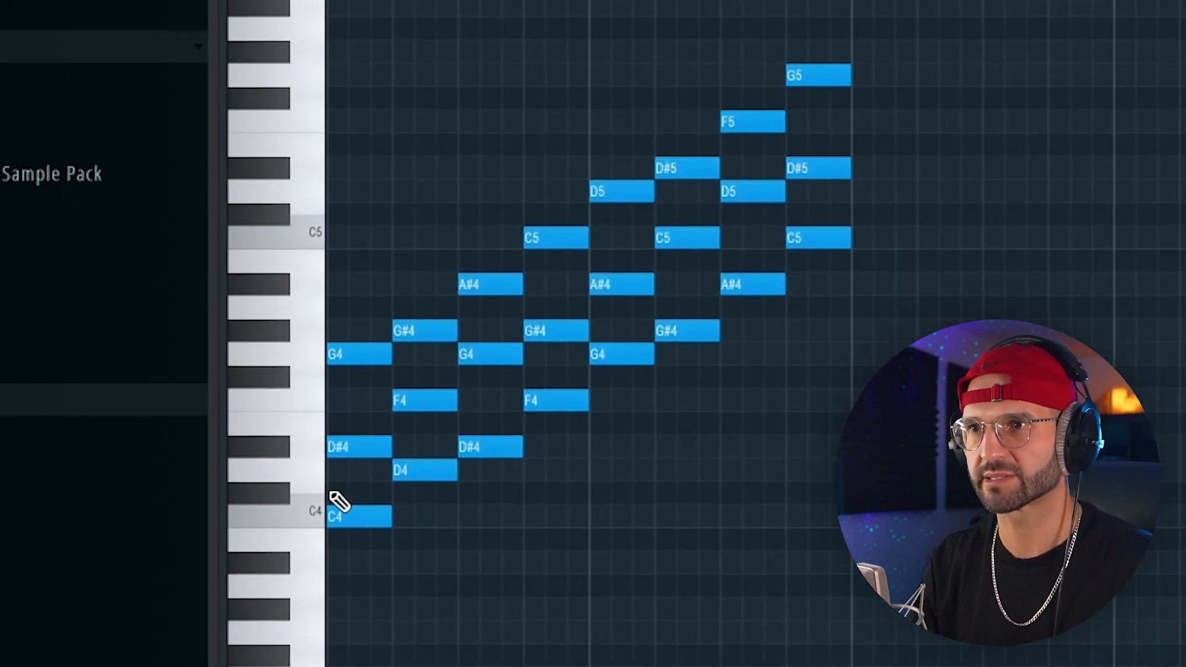
Play the triads, keep only the C minor, D# major and G minor chords, and extend them into a gapless two-bar progression.
{"action": "left_click", "coordinate": [300, 472]}
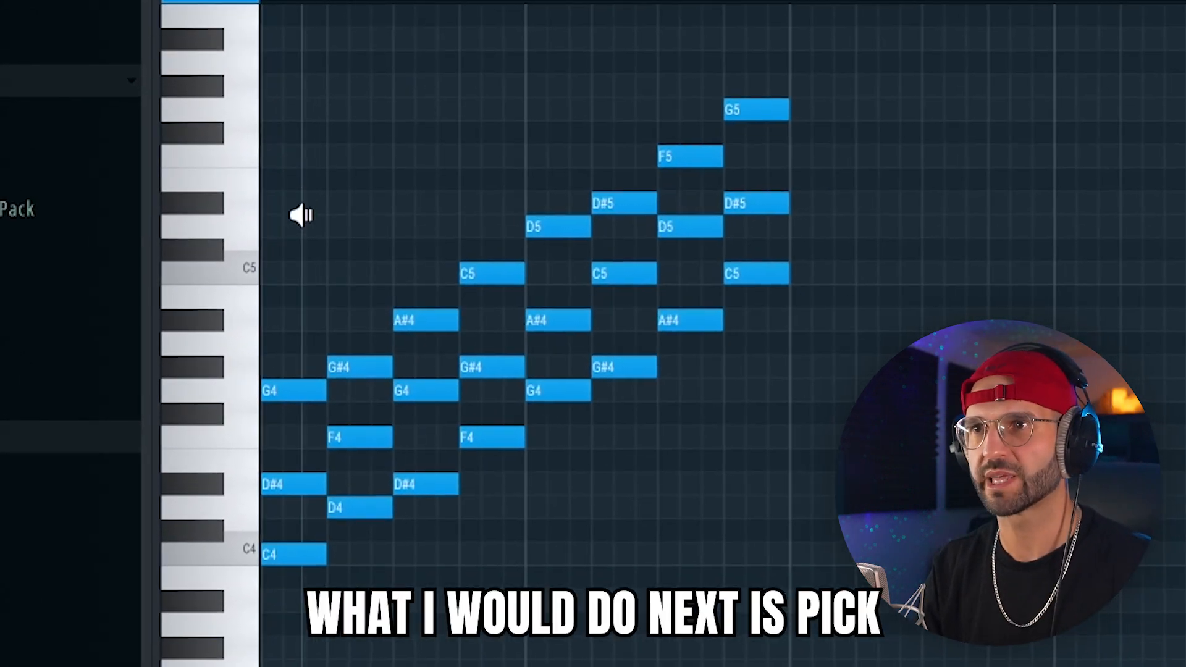
{"action": "key", "text": "space"}
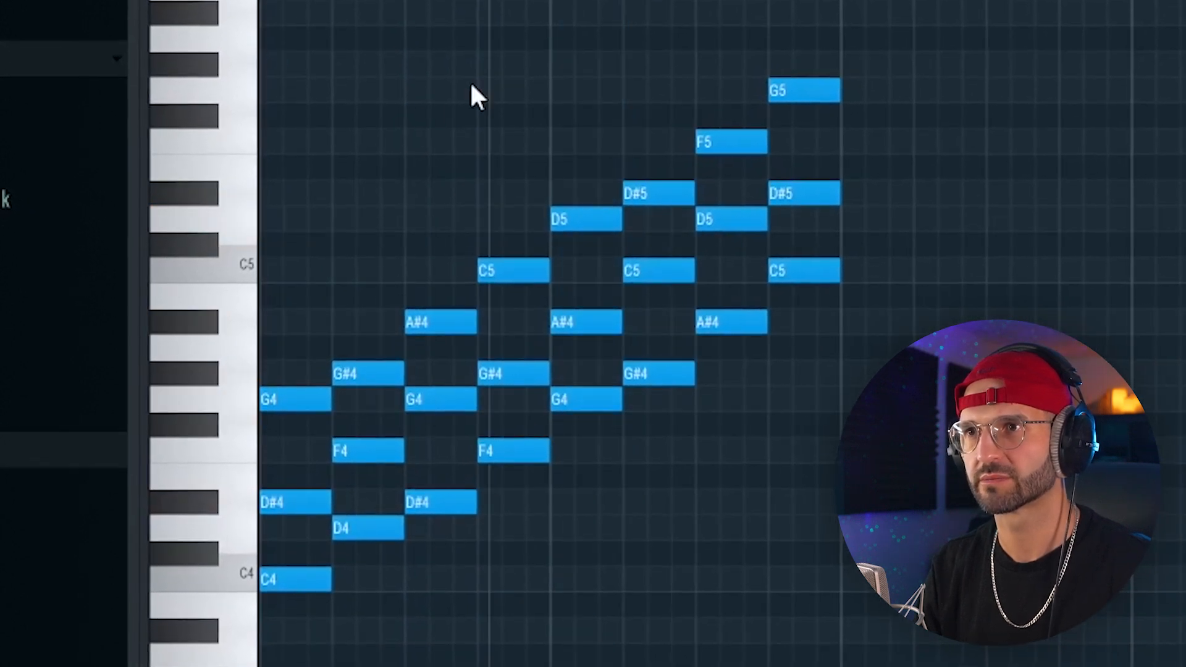
{"action": "left_click", "coordinate": [305, 124]}
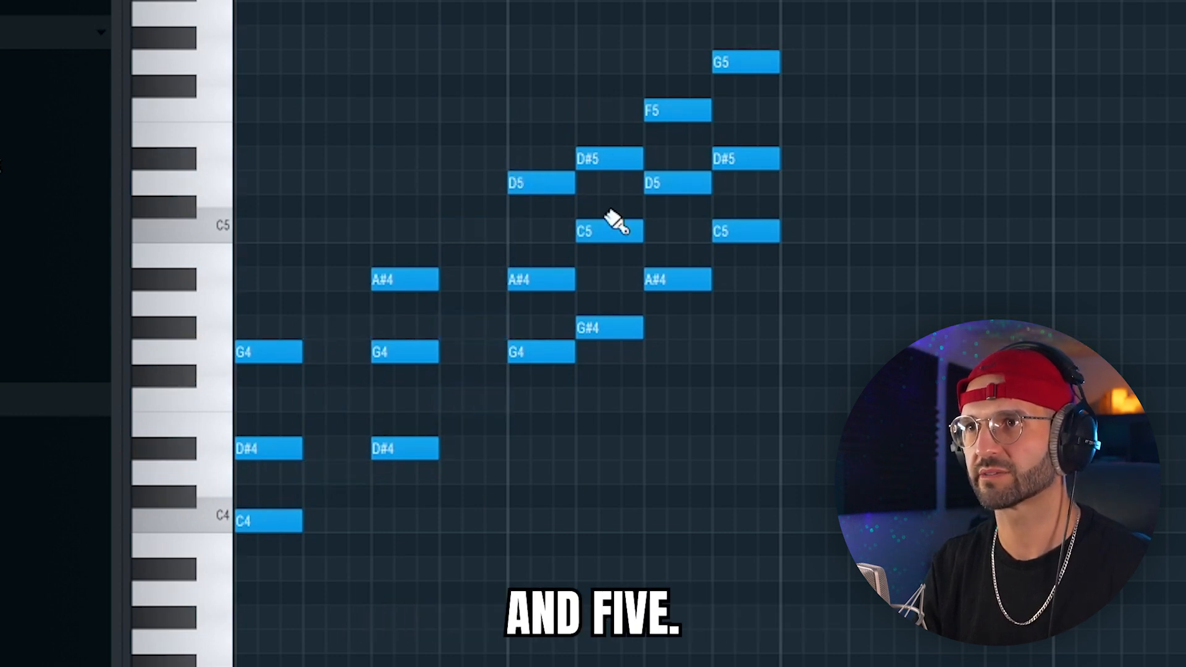
{"action": "left_click_drag", "start_coordinate": [866, 91], "coordinate": [633, 449]}
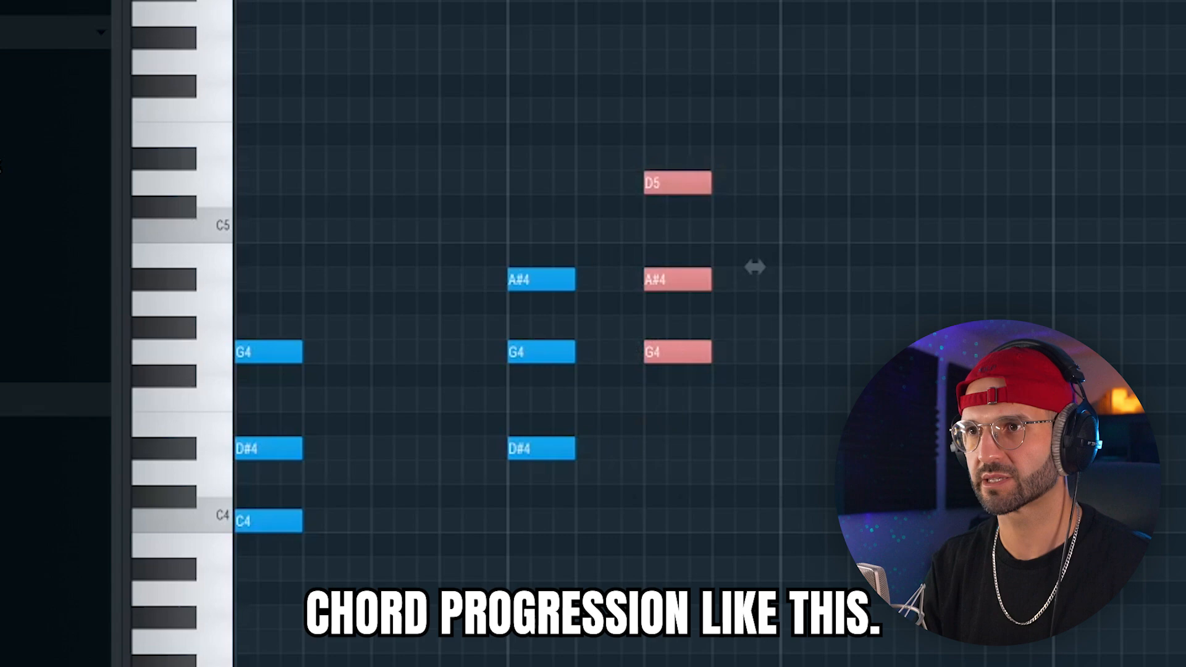
{"action": "key", "text": "super+l"}
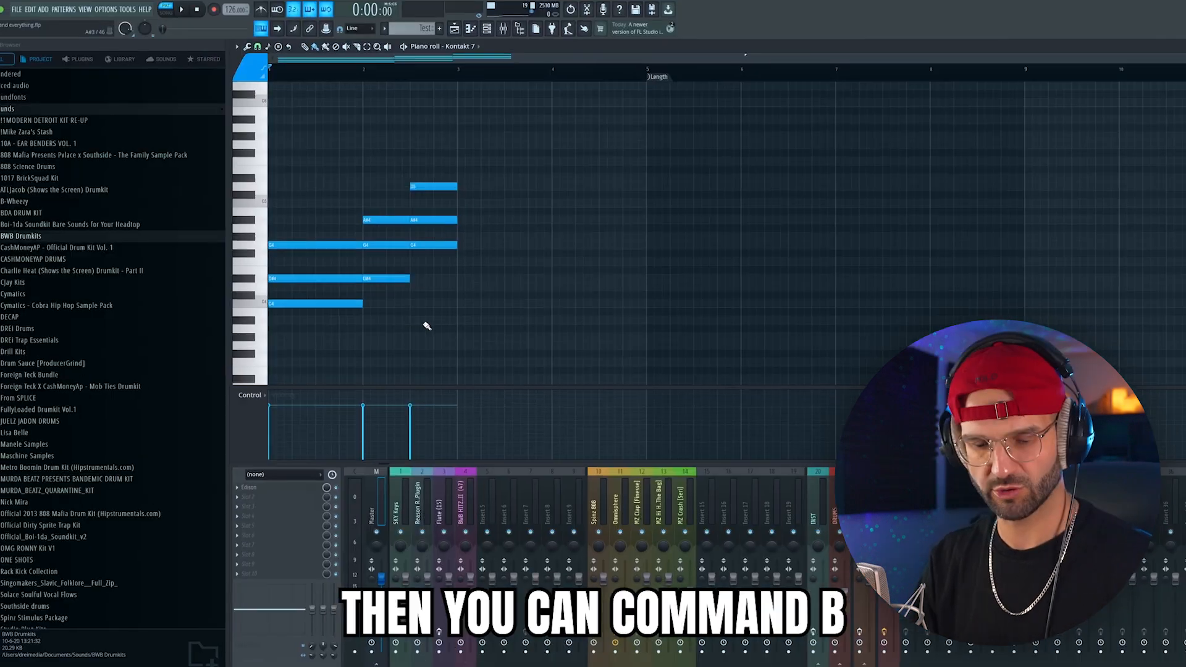
Duplicate the two-bar chord progression and stack the copy one octave above the original chords.
{"action": "key", "text": "super+b"}
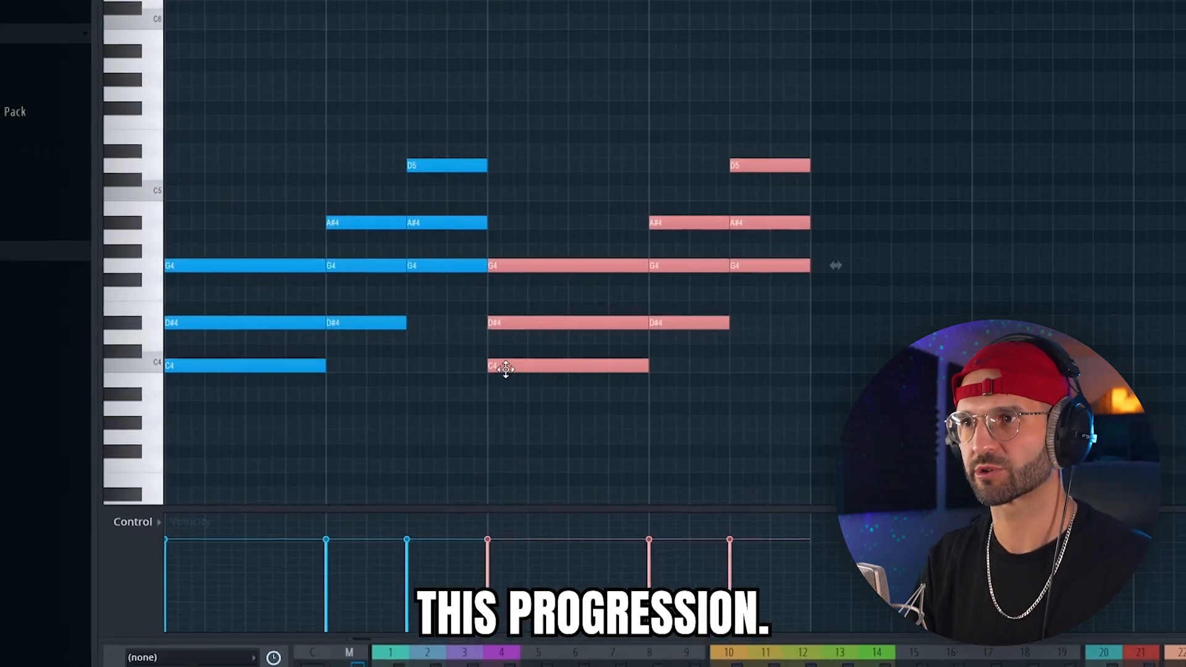
{"action": "left_click_drag", "start_coordinate": [498, 350], "coordinate": [209, 195]}
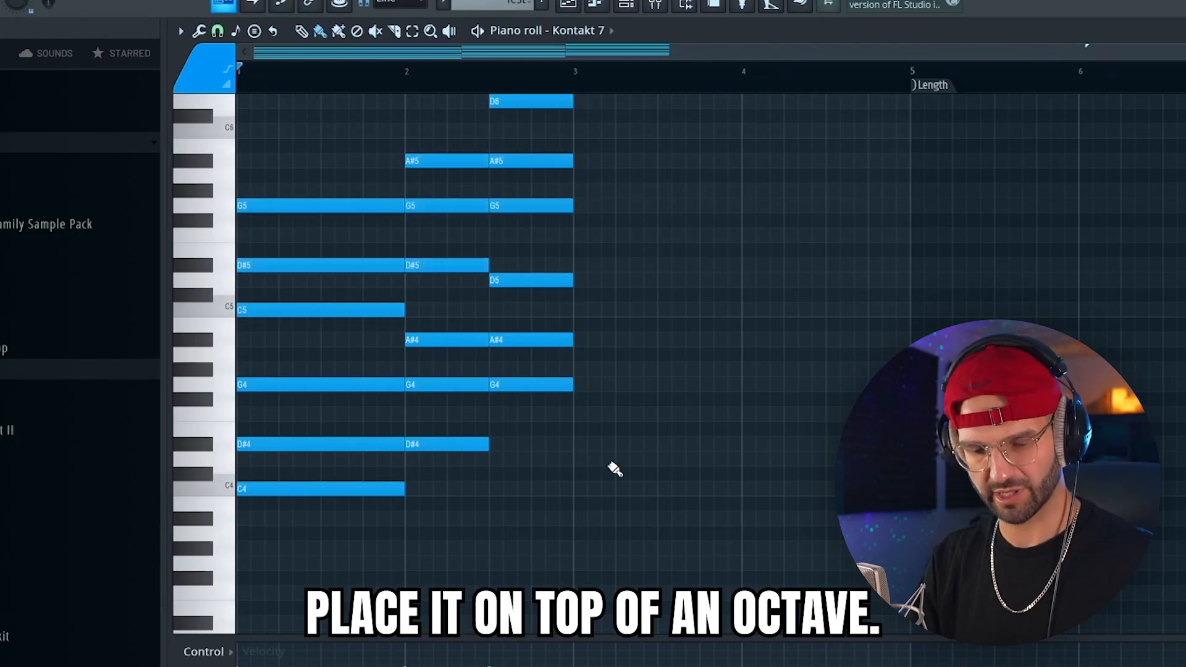
{"action": "scroll", "coordinate": [682, 502], "scroll_direction": "up", "scroll_amount": 3}
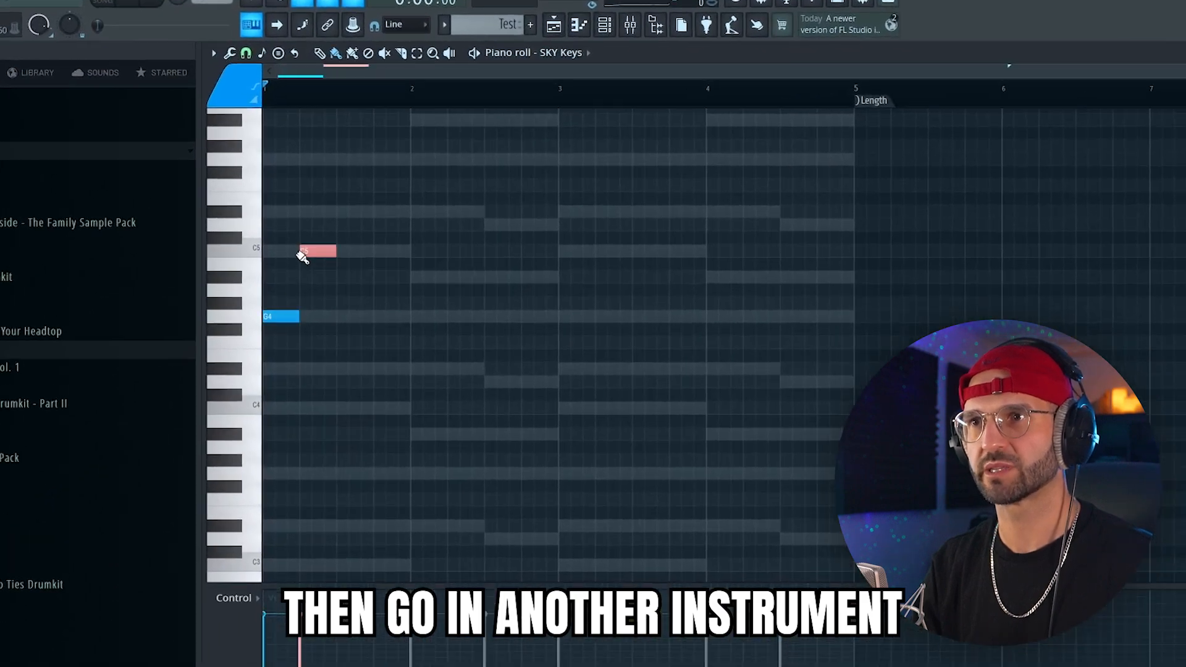
Continue the SKY Keys melody after G4 and C5 with the chord tones G5, D#5, A#4, G5, D5 and A#5 across two bars.
{"action": "left_click", "coordinate": [350, 176]}
{"action": "left_click", "coordinate": [398, 233]}
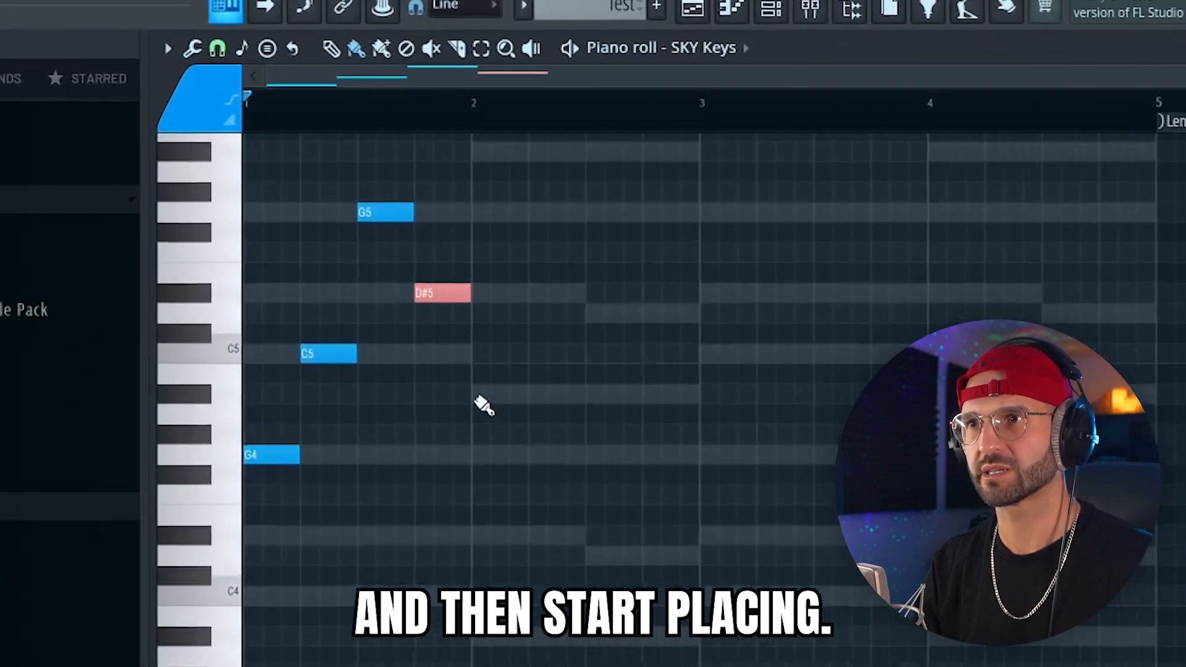
{"action": "left_click", "coordinate": [440, 307]}
{"action": "left_click", "coordinate": [485, 173]}
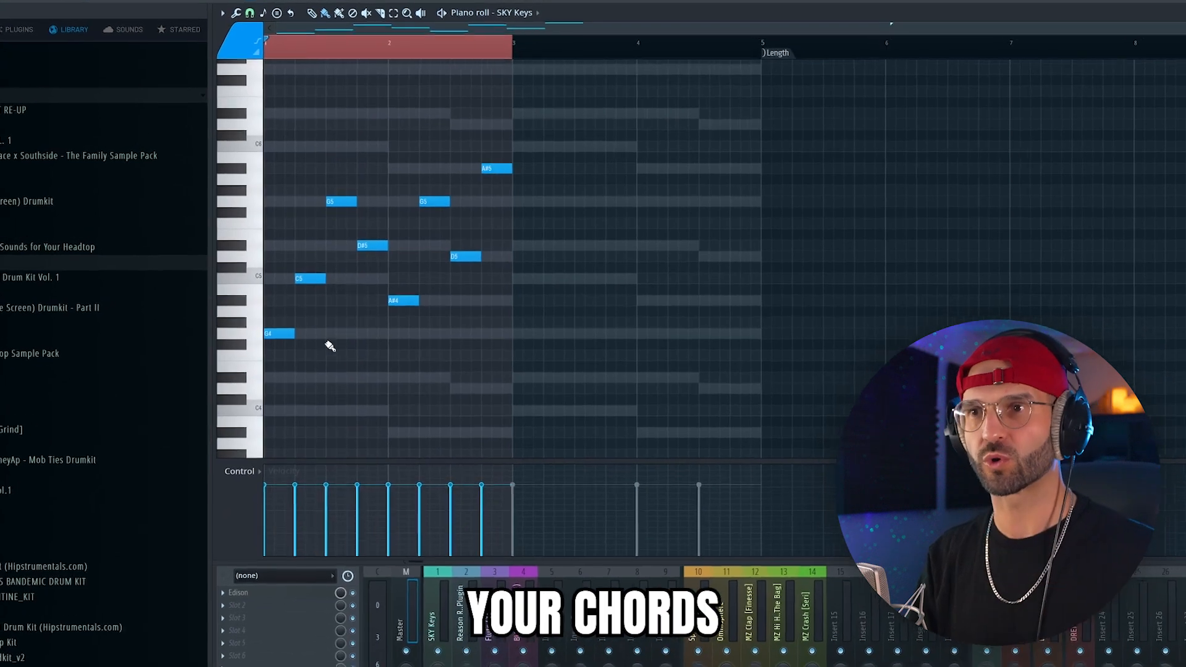
Raise the fourth note of the SKY Keys melody to C6 and play the melody back.
{"action": "left_click_drag", "start_coordinate": [309, 272], "coordinate": [281, 272]}
{"action": "left_click_drag", "start_coordinate": [342, 210], "coordinate": [270, 257]}
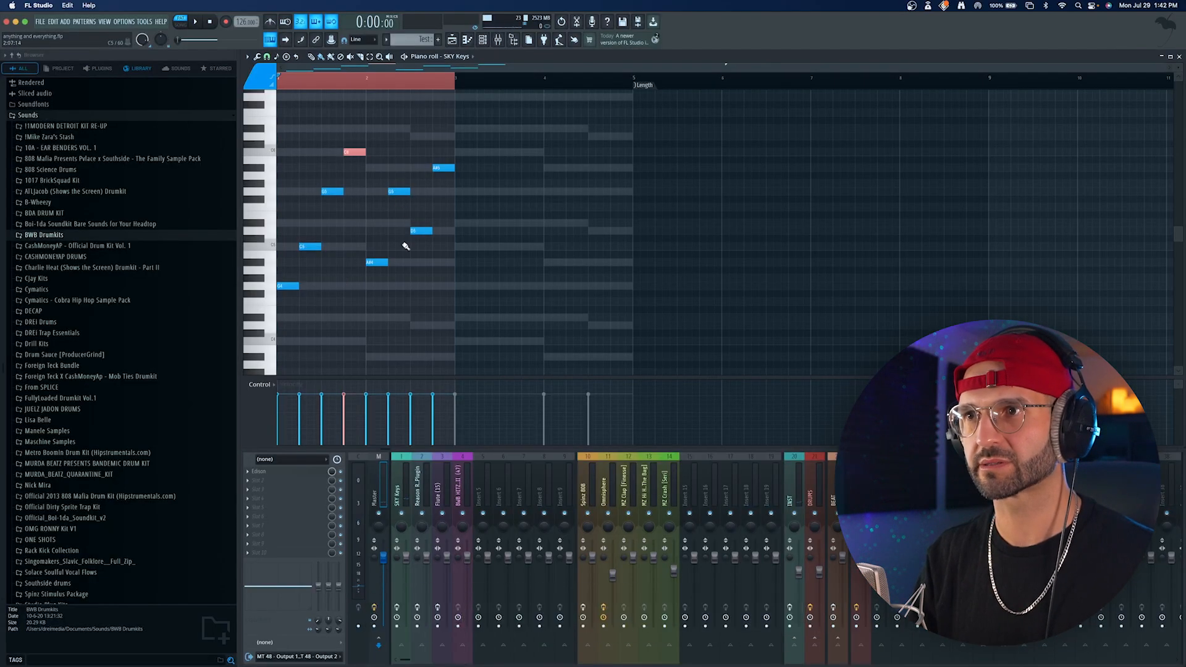
{"action": "key", "text": "space"}
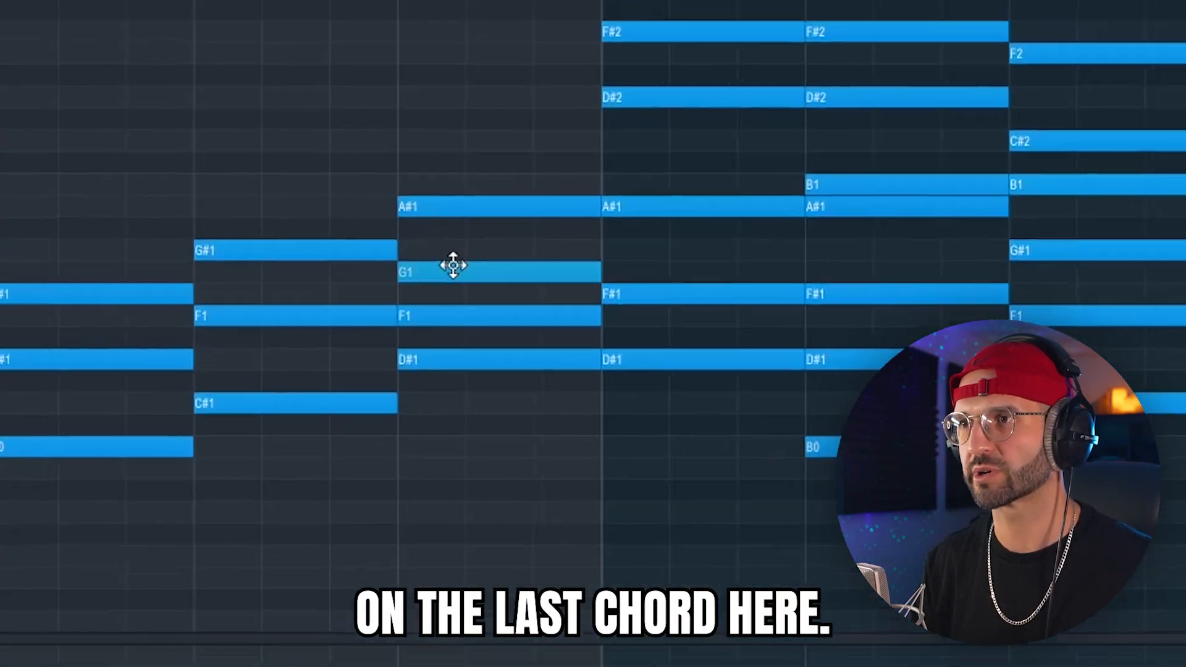
Review the last Kontakt 7 chord and play the finished SKY Keys melody.
{"action": "left_click_drag", "start_coordinate": [453, 266], "coordinate": [481, 294]}
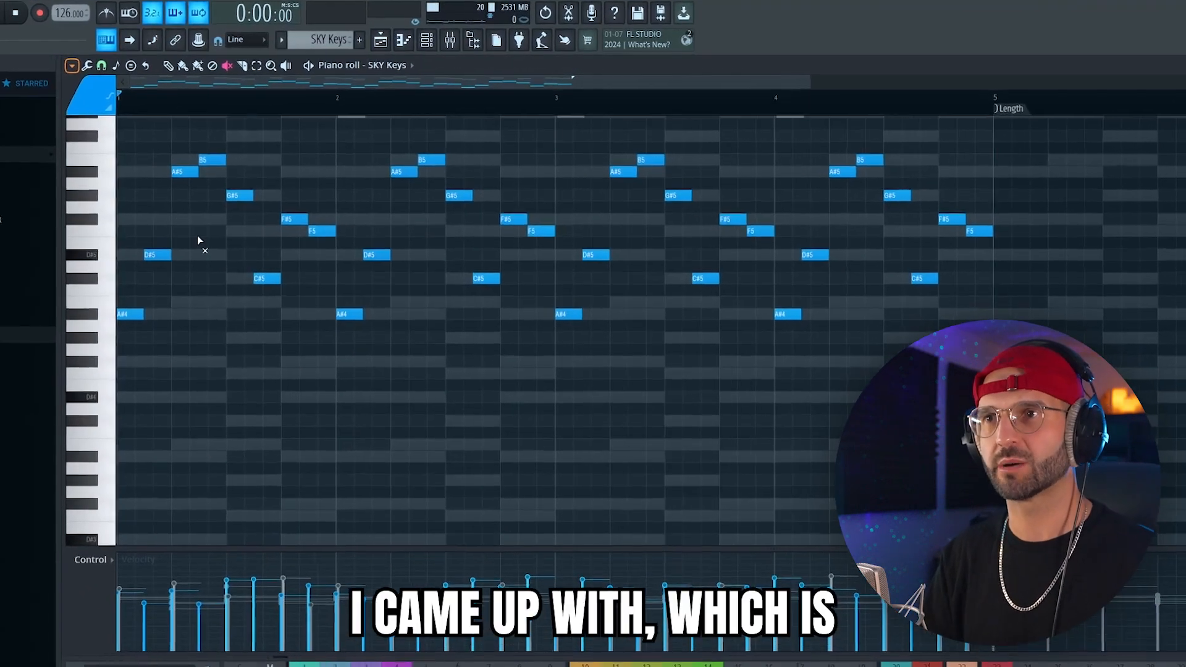
{"action": "key", "text": "space"}
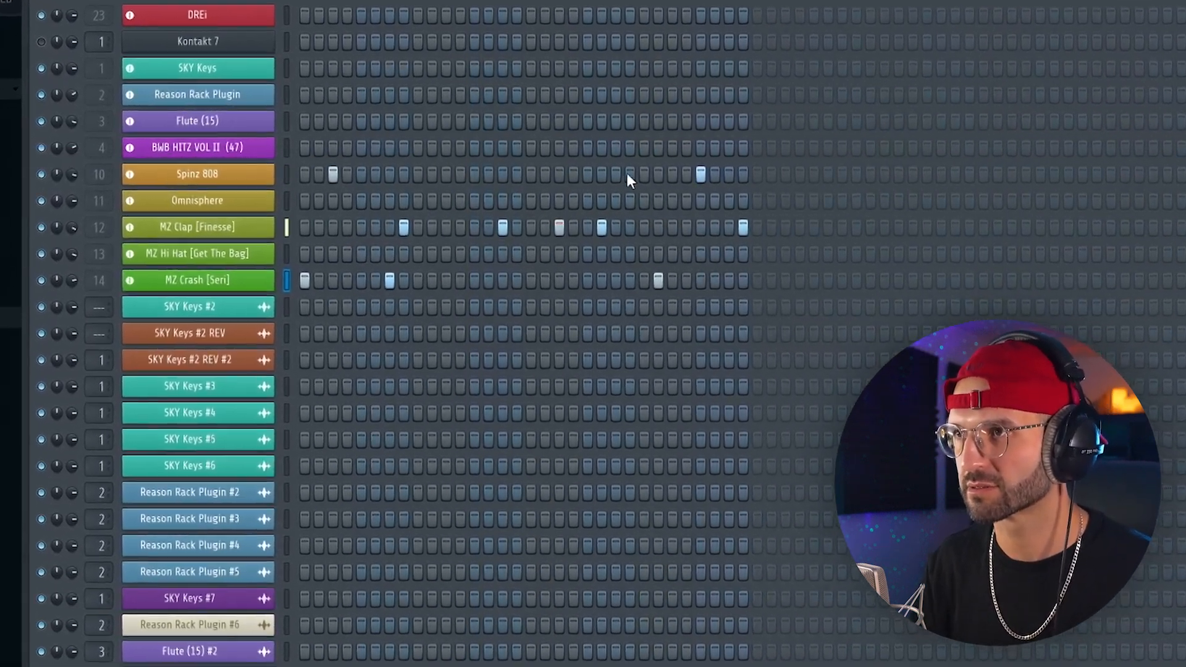
Try adding another Spinz 808 hit to the scattered drum pattern in the channel rack.
{"action": "left_click", "coordinate": [612, 171]}
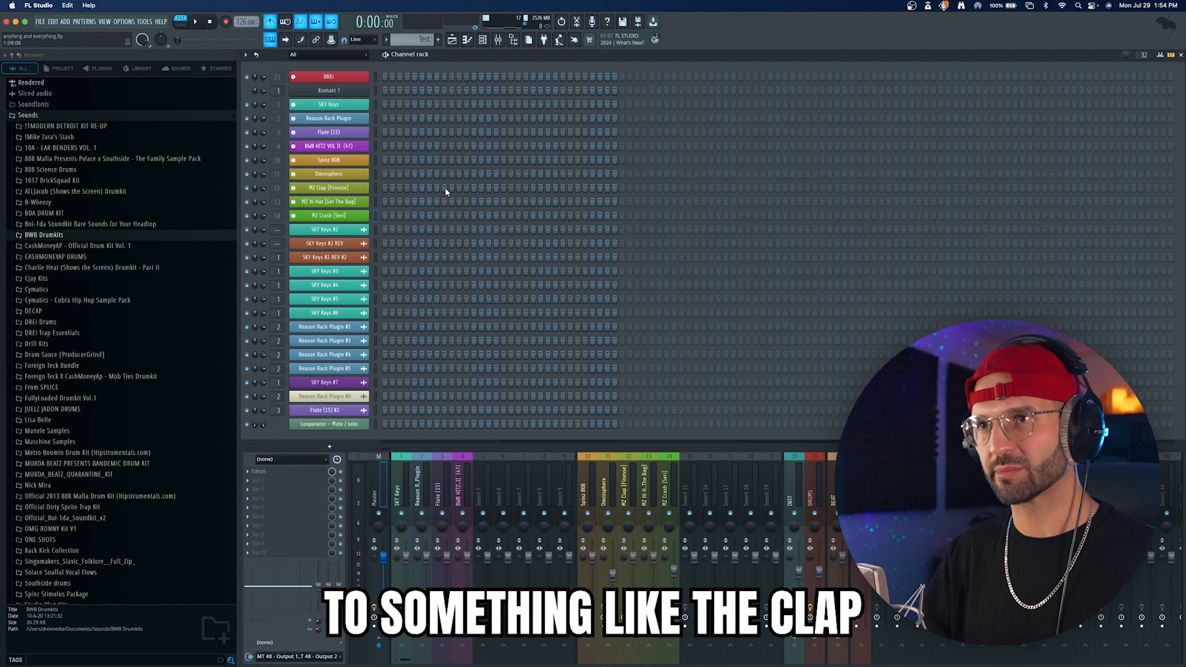
Place MZ Clap [Finesse] hits on steps 9 and 25 of the empty drum pattern.
{"action": "left_click", "coordinate": [445, 188]}
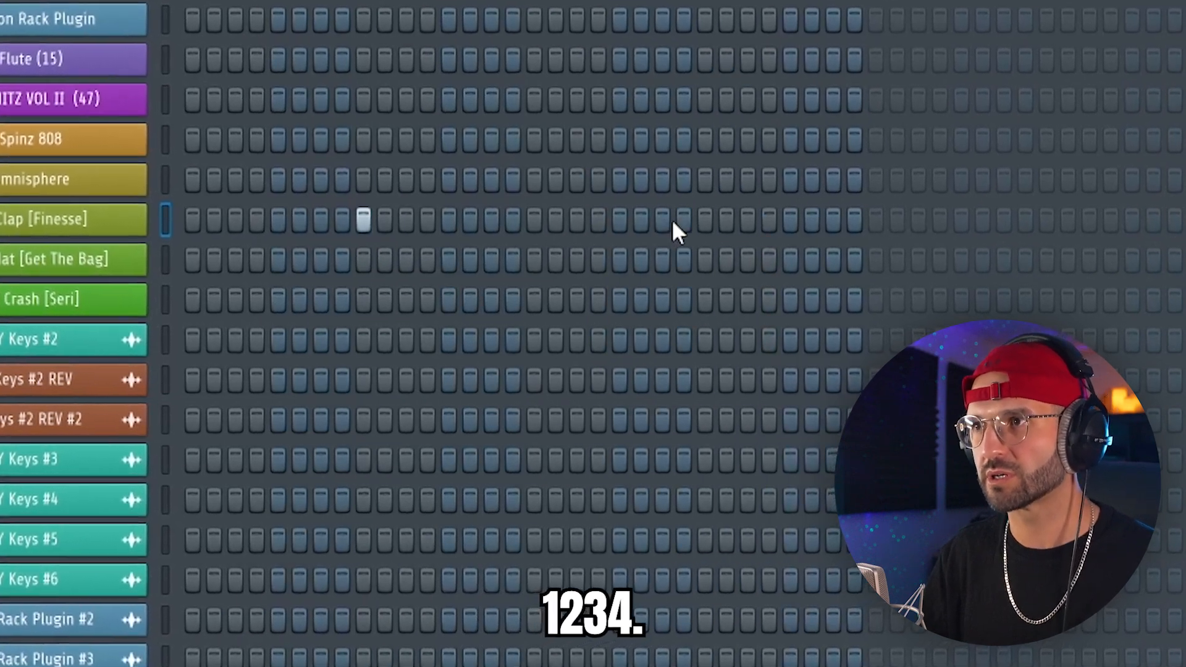
{"action": "left_click", "coordinate": [738, 231]}
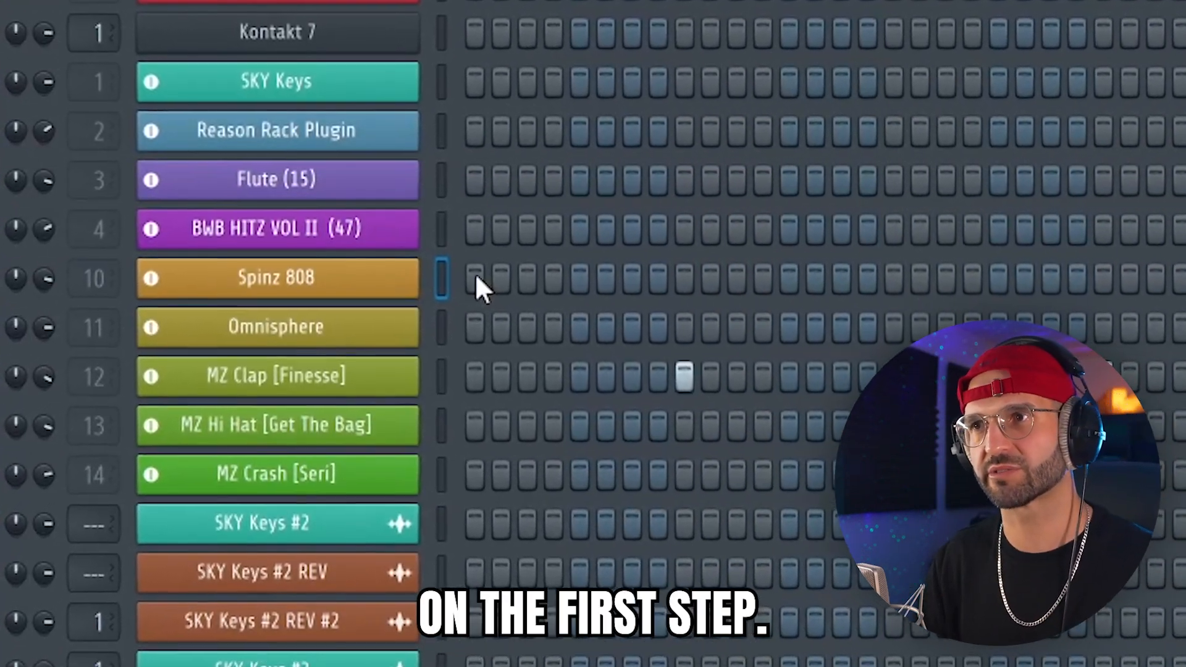
Place Spinz 808 hits on steps 1, 7, 15, 19, 29 and 30 around the claps.
{"action": "left_click", "coordinate": [475, 279]}
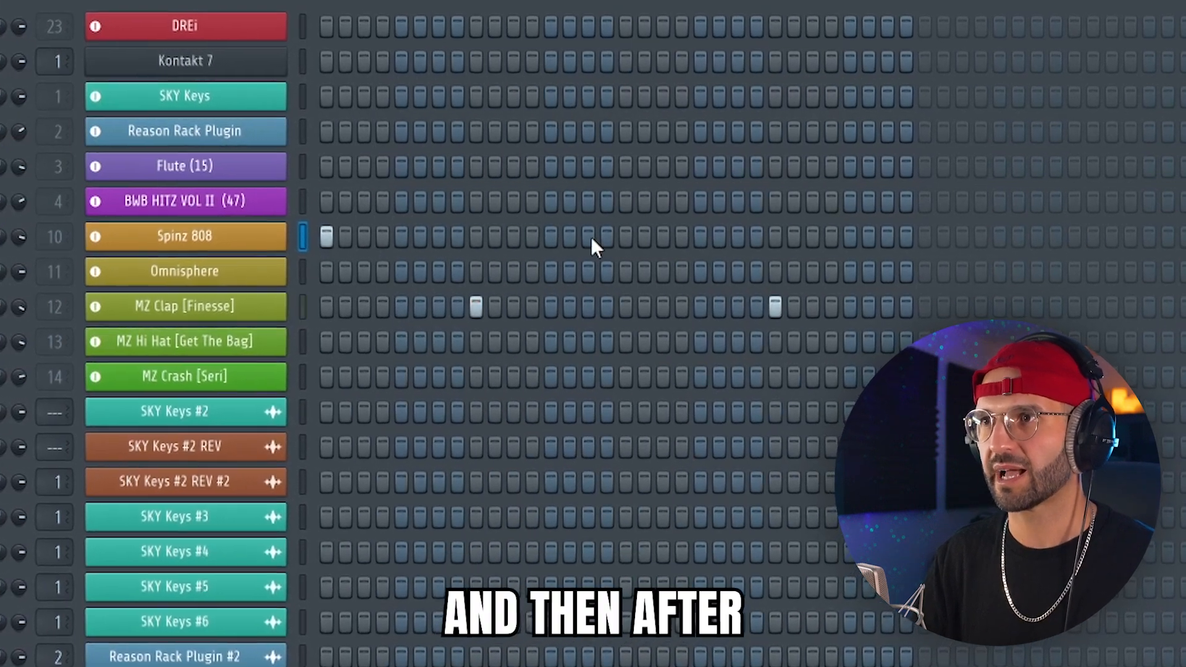
{"action": "left_click", "coordinate": [589, 238]}
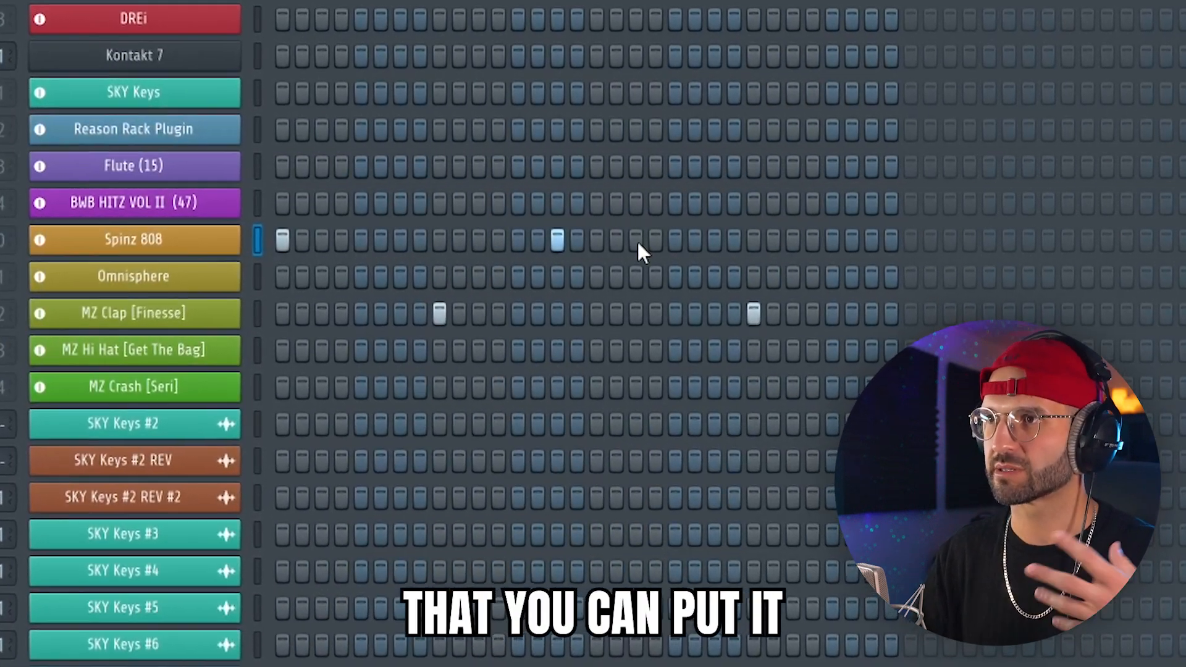
{"action": "left_click", "coordinate": [663, 238]}
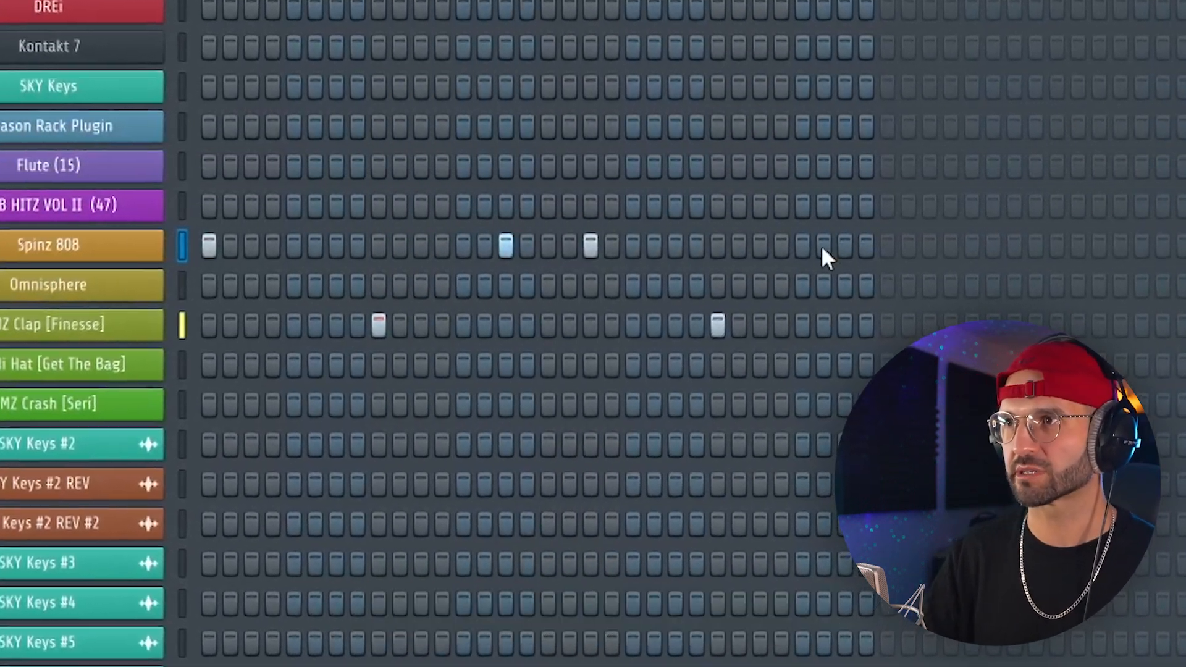
{"action": "left_click", "coordinate": [823, 246]}
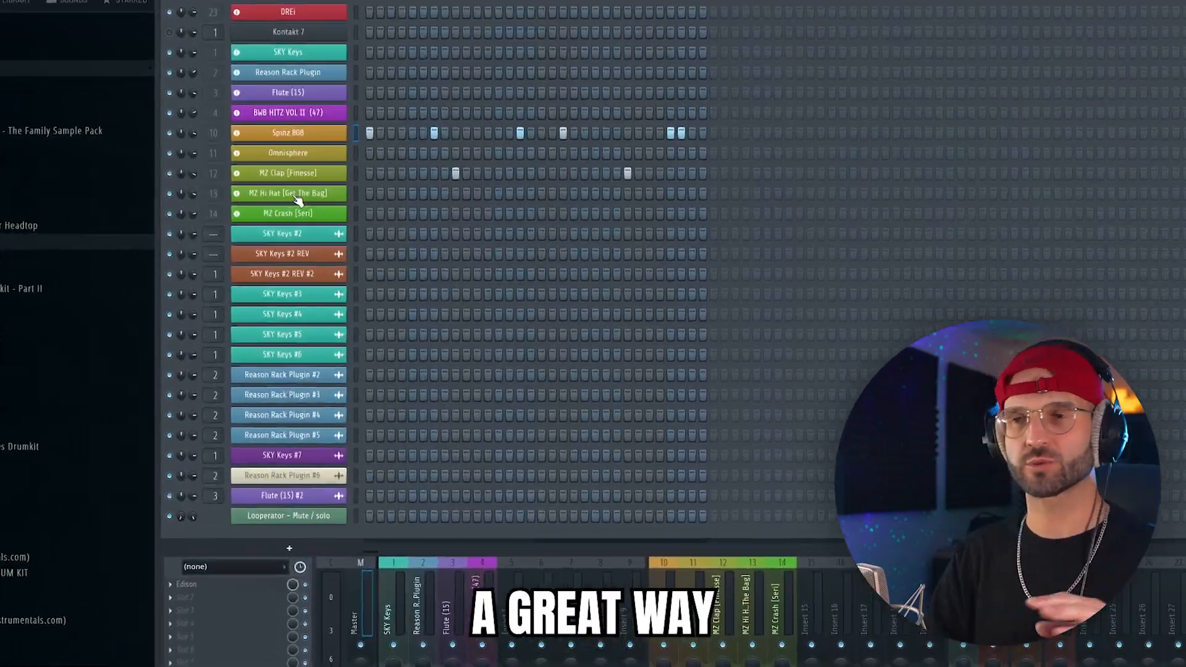
Fill the MZ Hi Hat [Get The Bag] channel every 2 steps and add extra hits on steps 12, 20 and 28.
{"action": "right_click", "coordinate": [254, 187]}
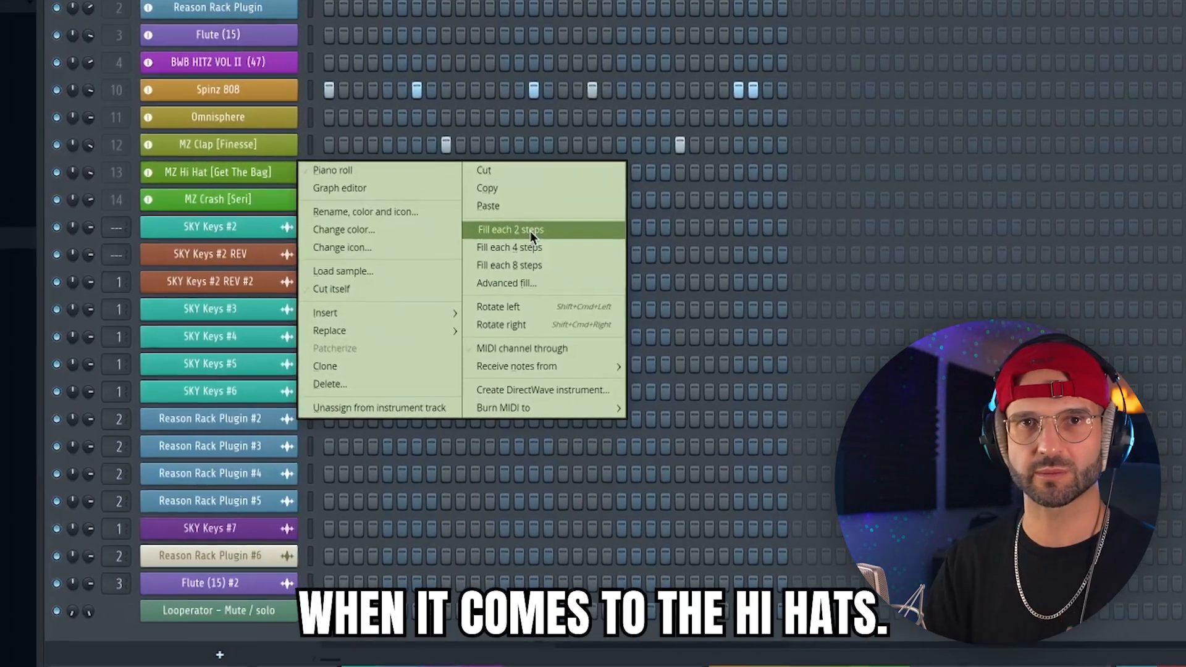
{"action": "left_click", "coordinate": [531, 229]}
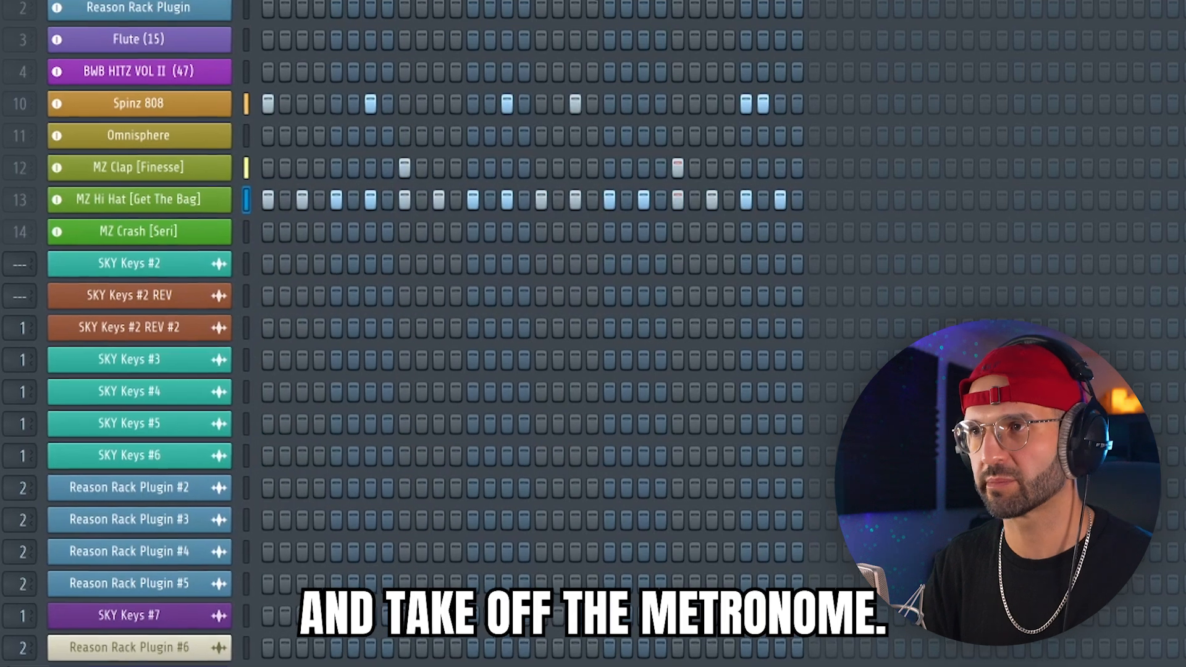
{"action": "left_click", "coordinate": [729, 210]}
{"action": "left_click", "coordinate": [586, 209]}
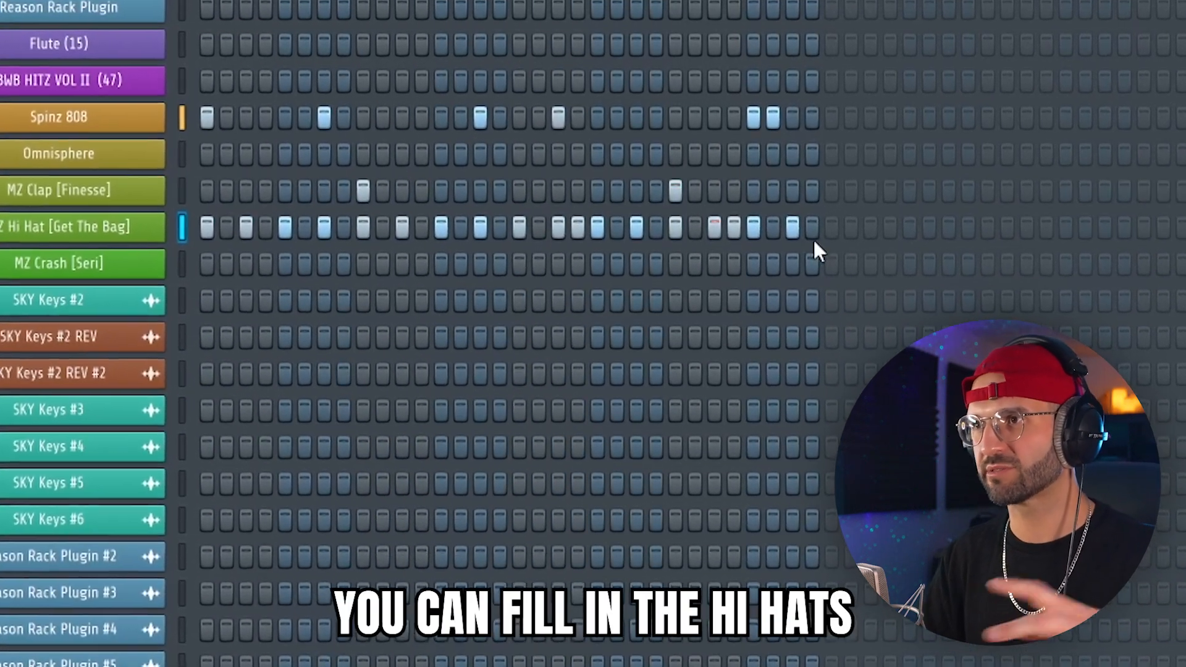
{"action": "left_click", "coordinate": [409, 237]}
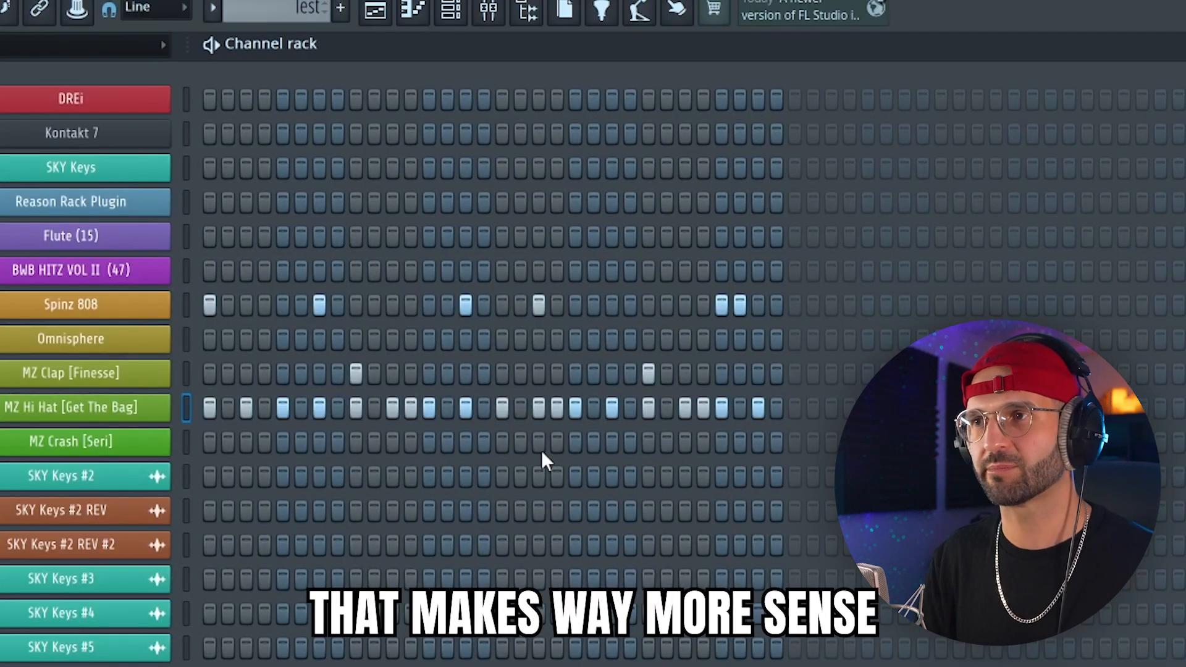
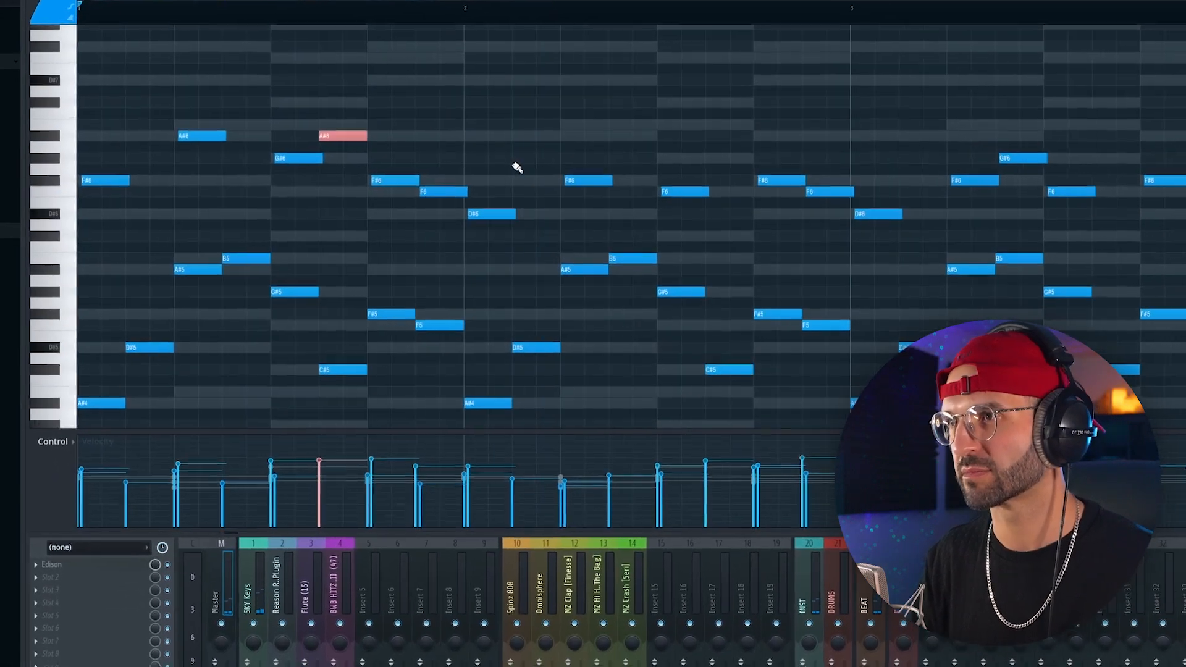
Add a Sytrus instrument channel and load the Thrush preset.
{"action": "left_click", "coordinate": [530, 164]}
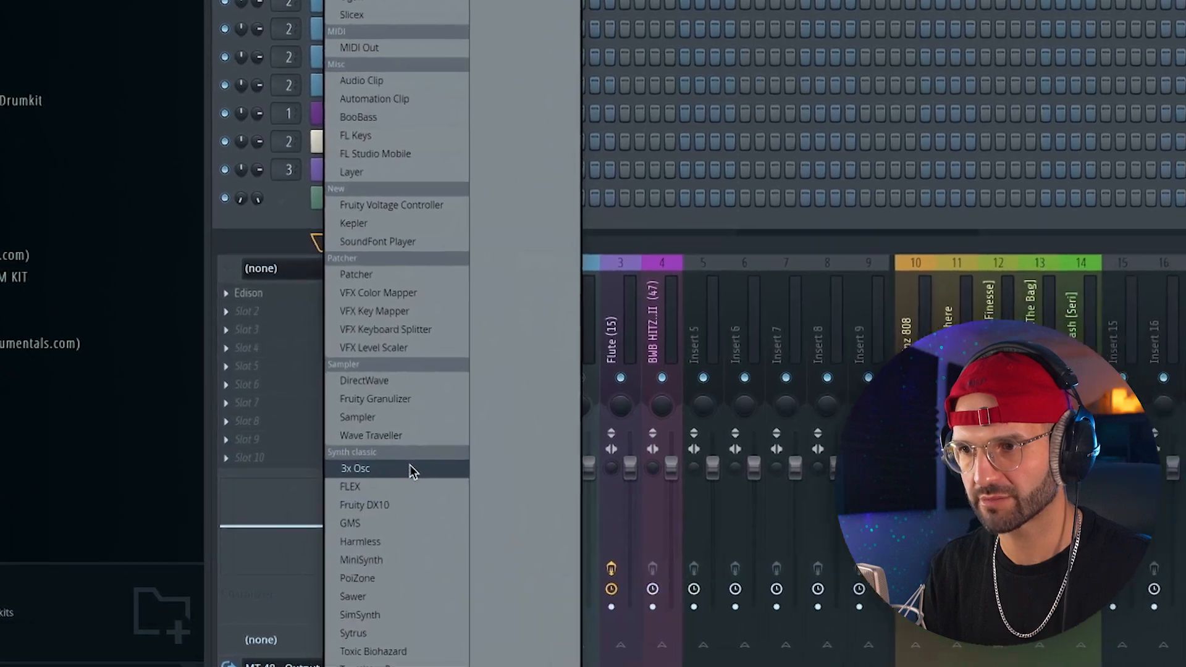
{"action": "left_click", "coordinate": [345, 635]}
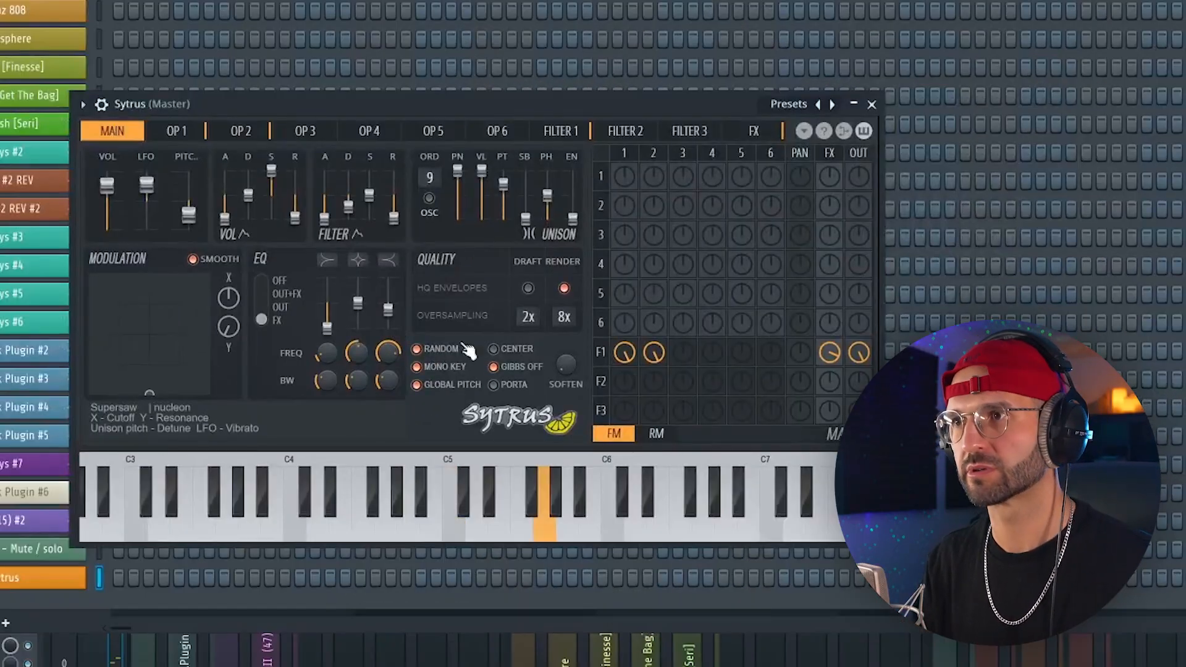
{"action": "left_click", "coordinate": [793, 106]}
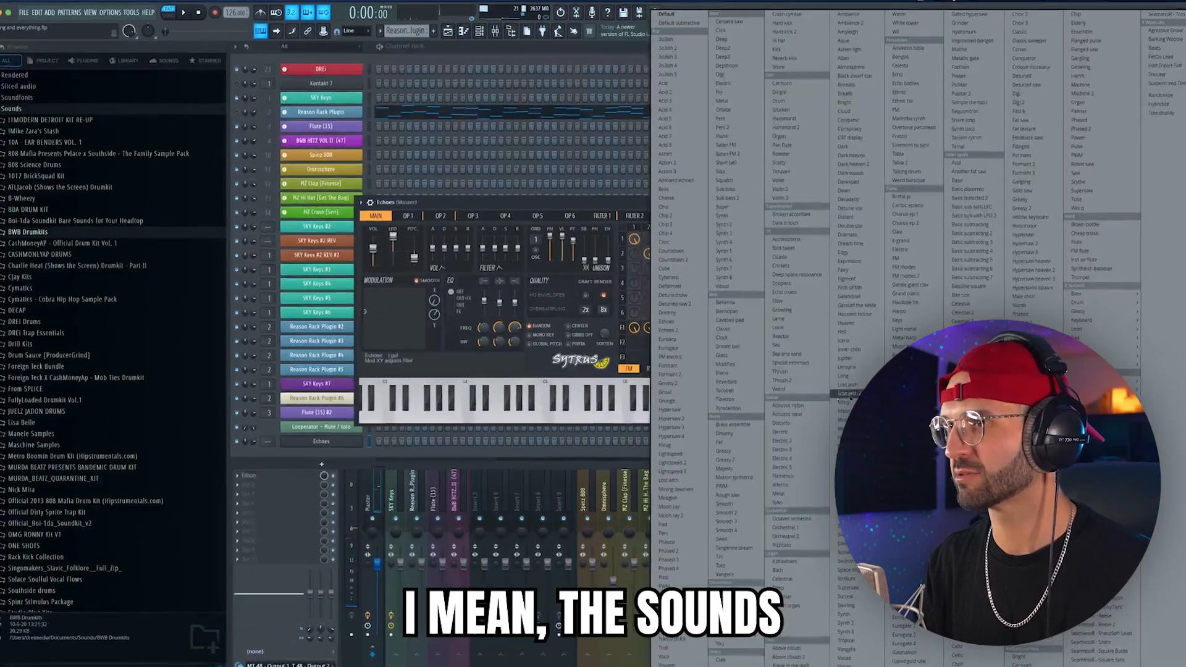
{"action": "left_click", "coordinate": [800, 373]}
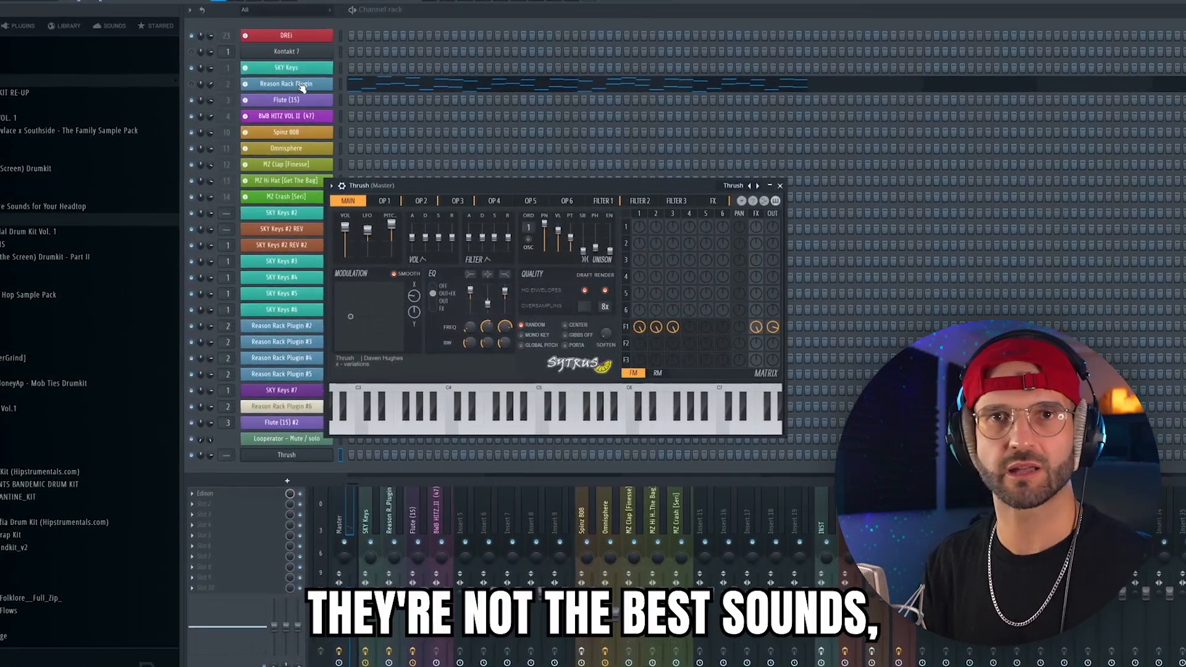
Copy the Reason Rack Plugin notes and audition Sytrus presets from Basic subtracting 3 through Bassline square.
{"action": "right_click", "coordinate": [286, 79]}
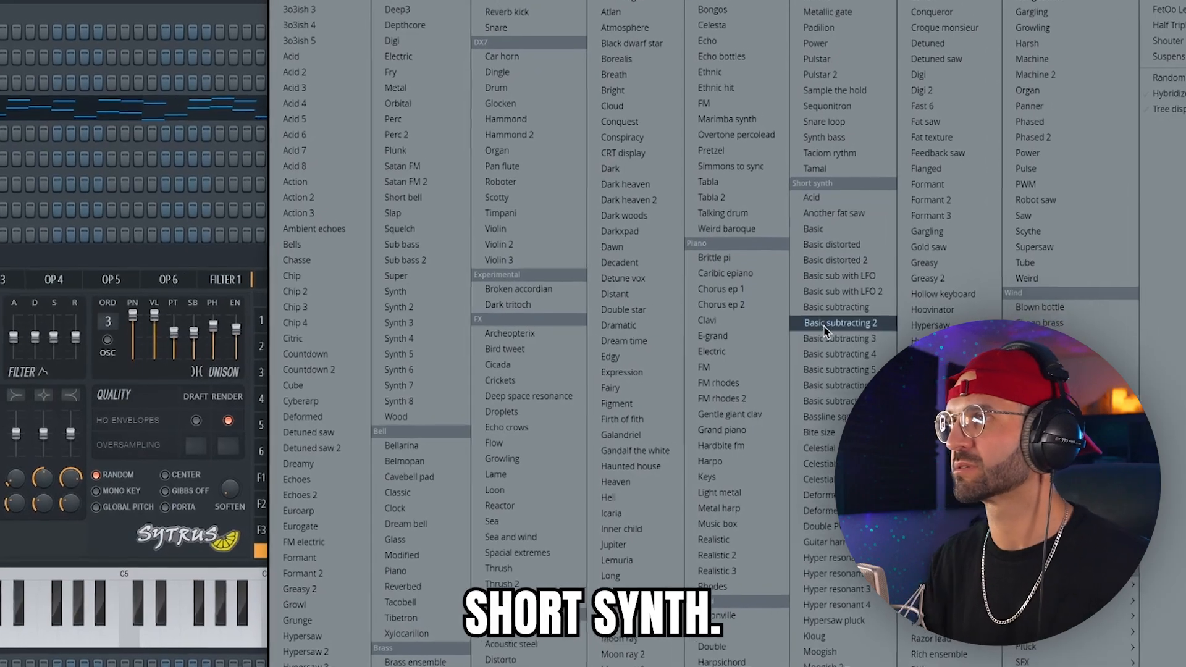
{"action": "left_click", "coordinate": [858, 323]}
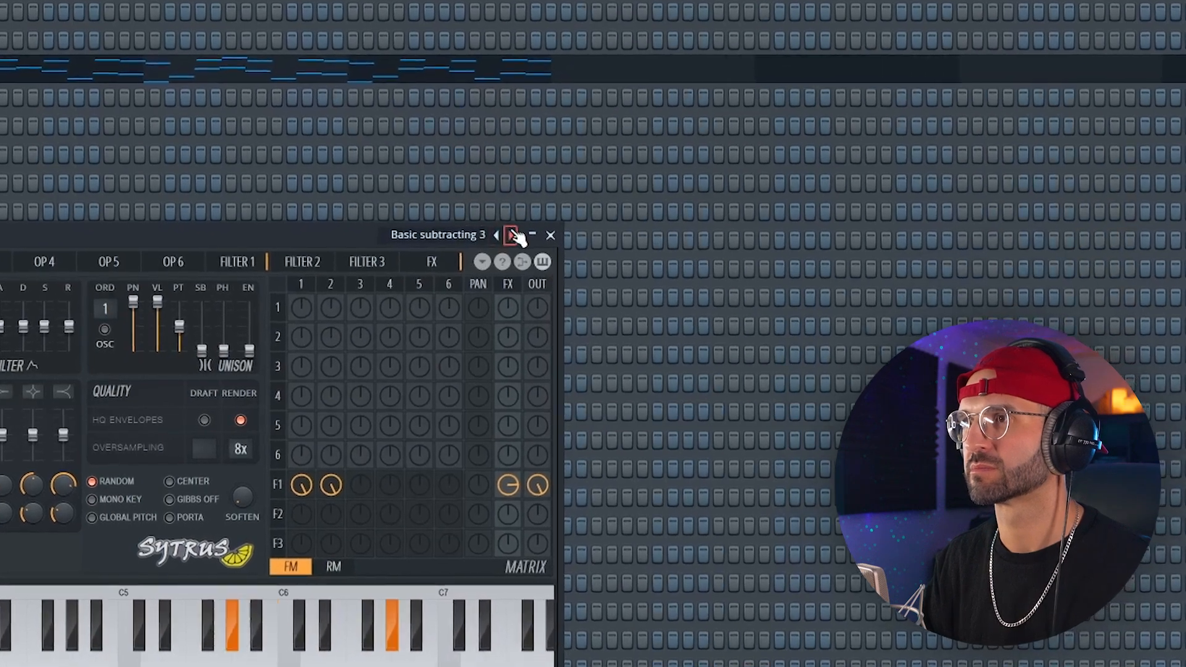
{"action": "left_click", "coordinate": [490, 245]}
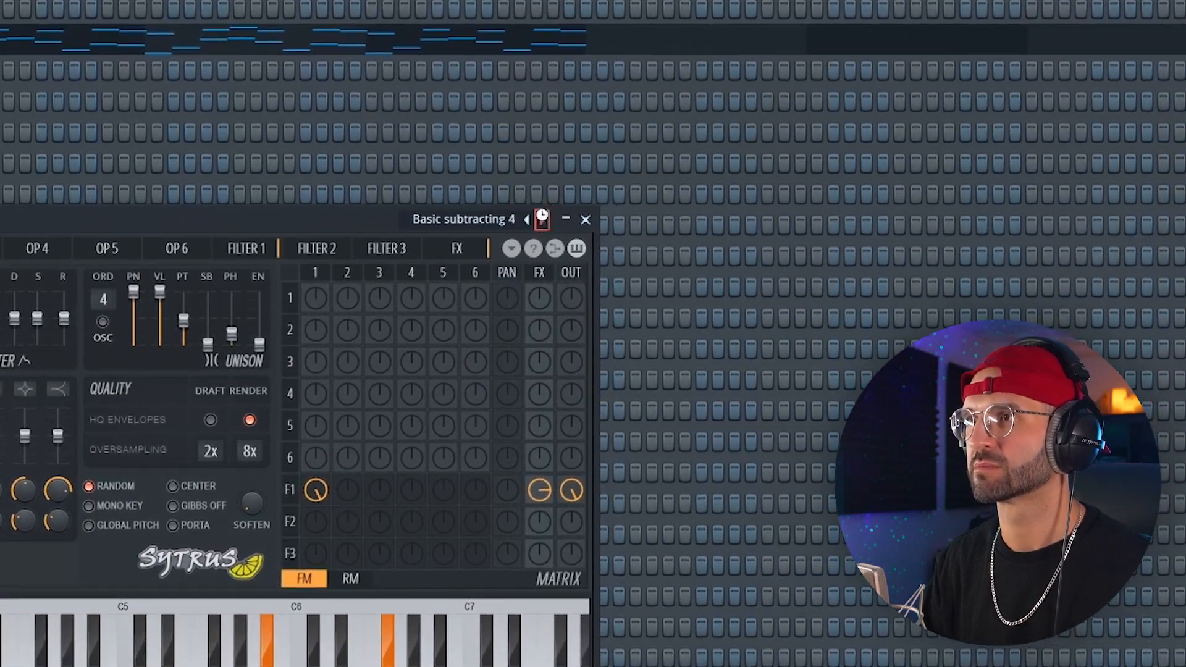
{"action": "left_click", "coordinate": [533, 225]}
{"action": "left_click", "coordinate": [517, 225]}
{"action": "left_click", "coordinate": [575, 204]}
{"action": "left_click", "coordinate": [574, 205]}
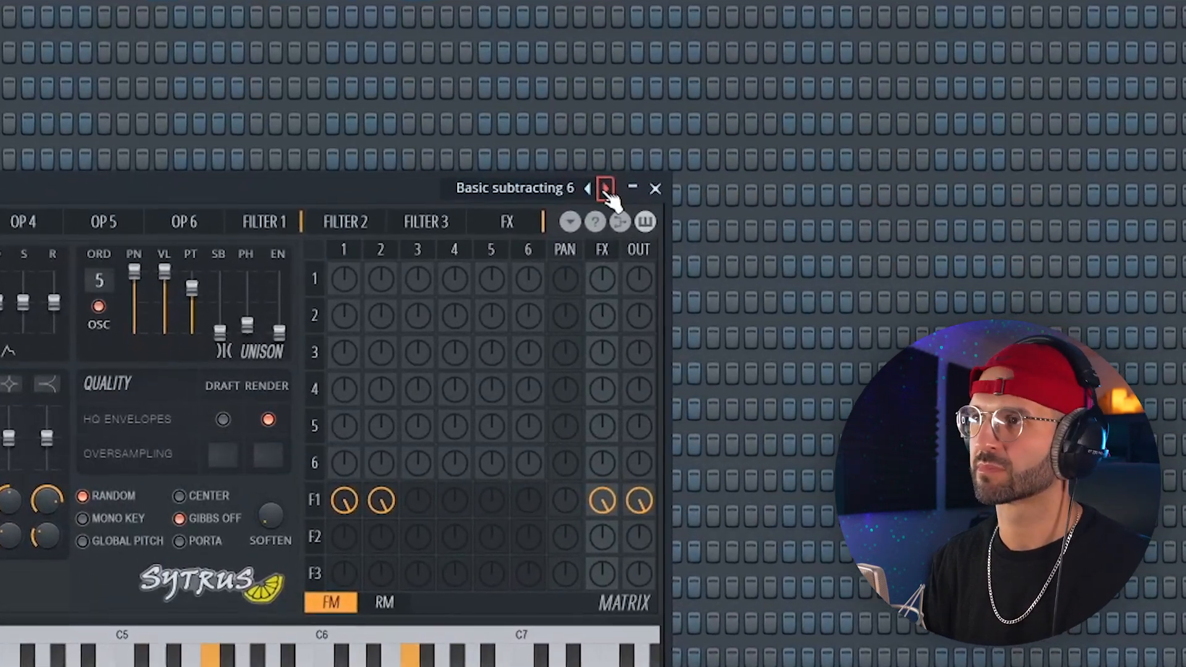
{"action": "left_click", "coordinate": [616, 183]}
{"action": "left_click", "coordinate": [616, 183]}
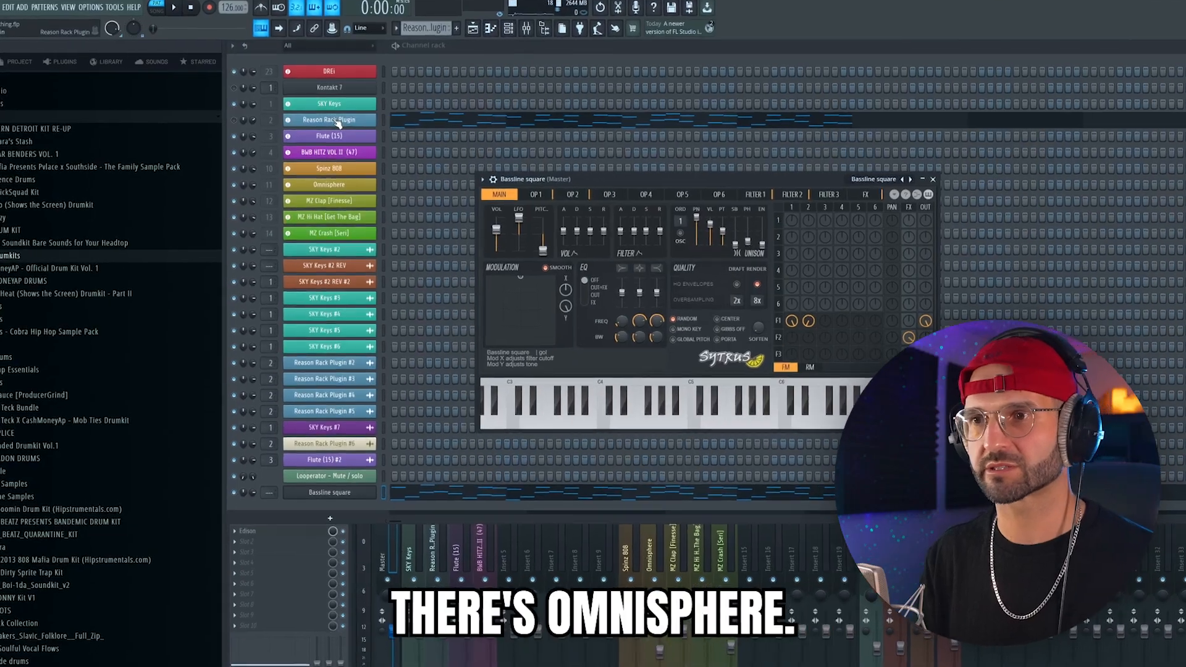
Inspect the Reason Rack Plugin's patch browser and Subtractor synth, and reopen the Sytrus instrument window for comparison.
{"action": "left_click", "coordinate": [338, 121]}
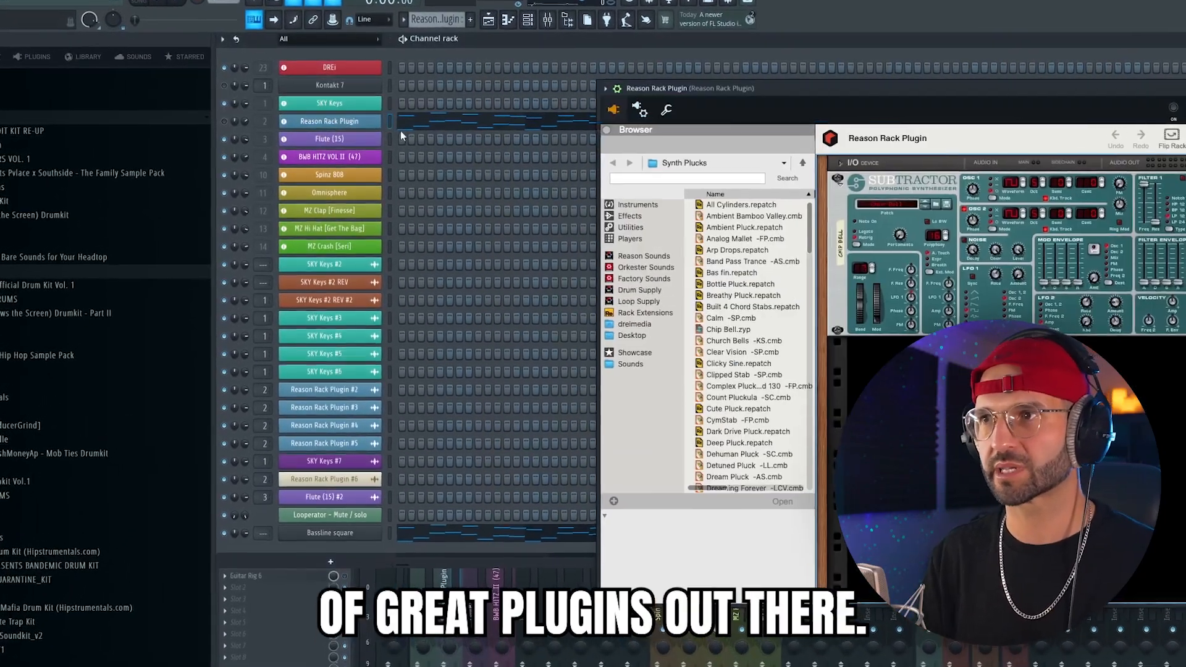
{"action": "left_click_drag", "start_coordinate": [755, 95], "coordinate": [590, 99]}
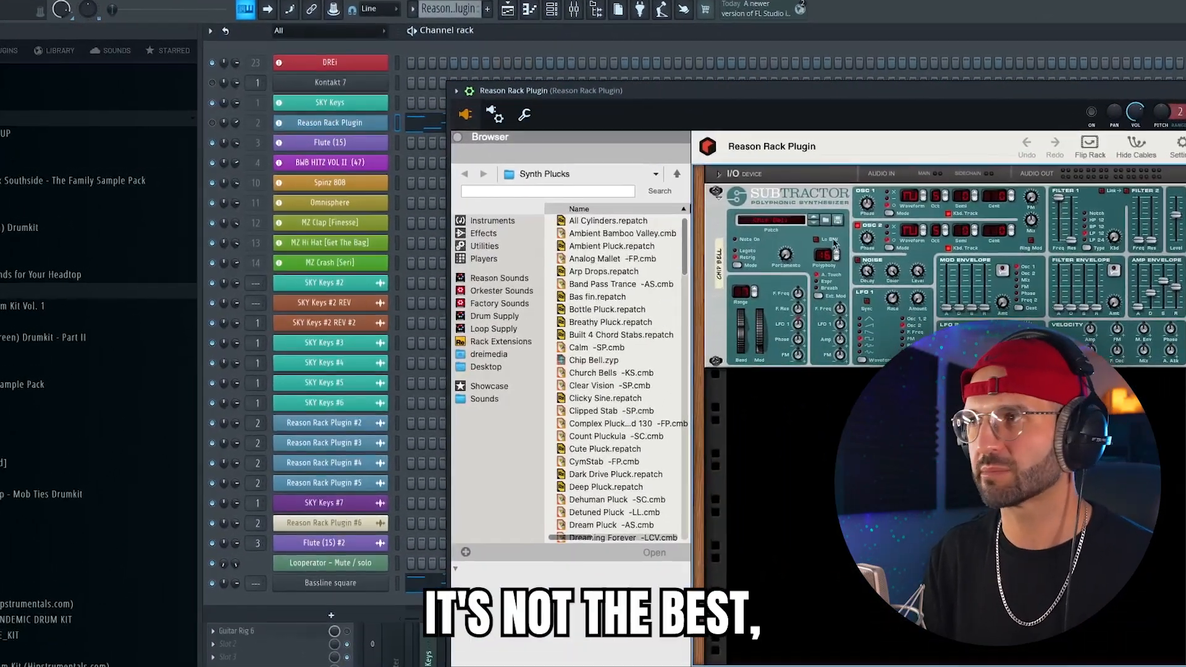
{"action": "left_click", "coordinate": [338, 123]}
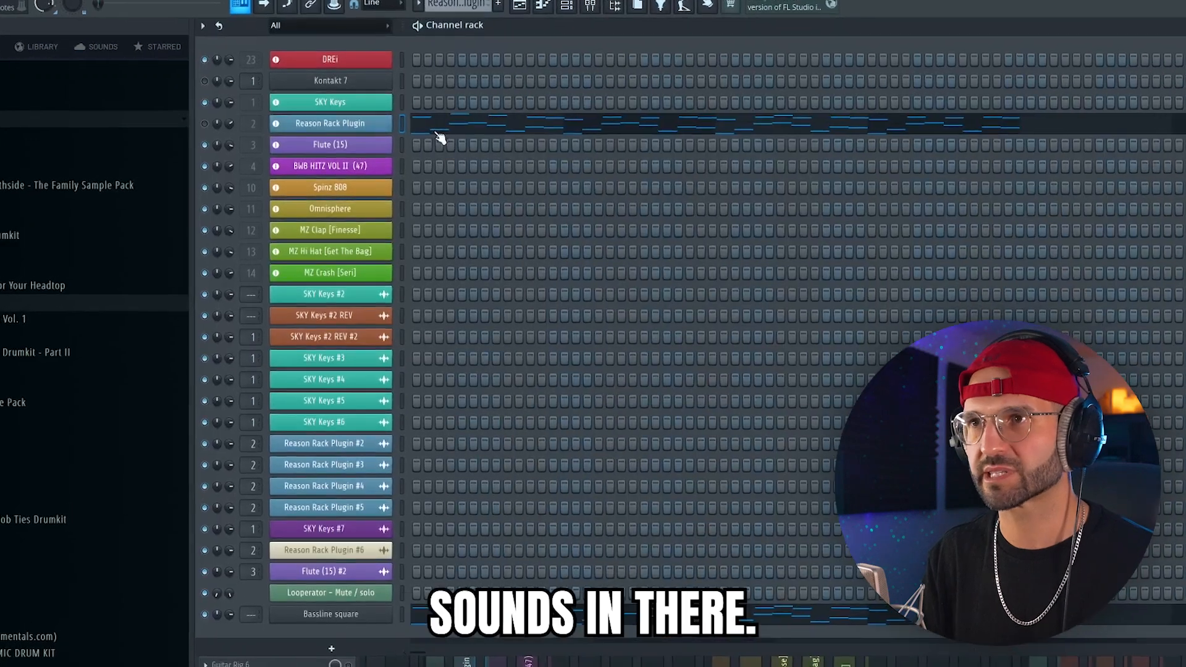
{"action": "left_click", "coordinate": [332, 658]}
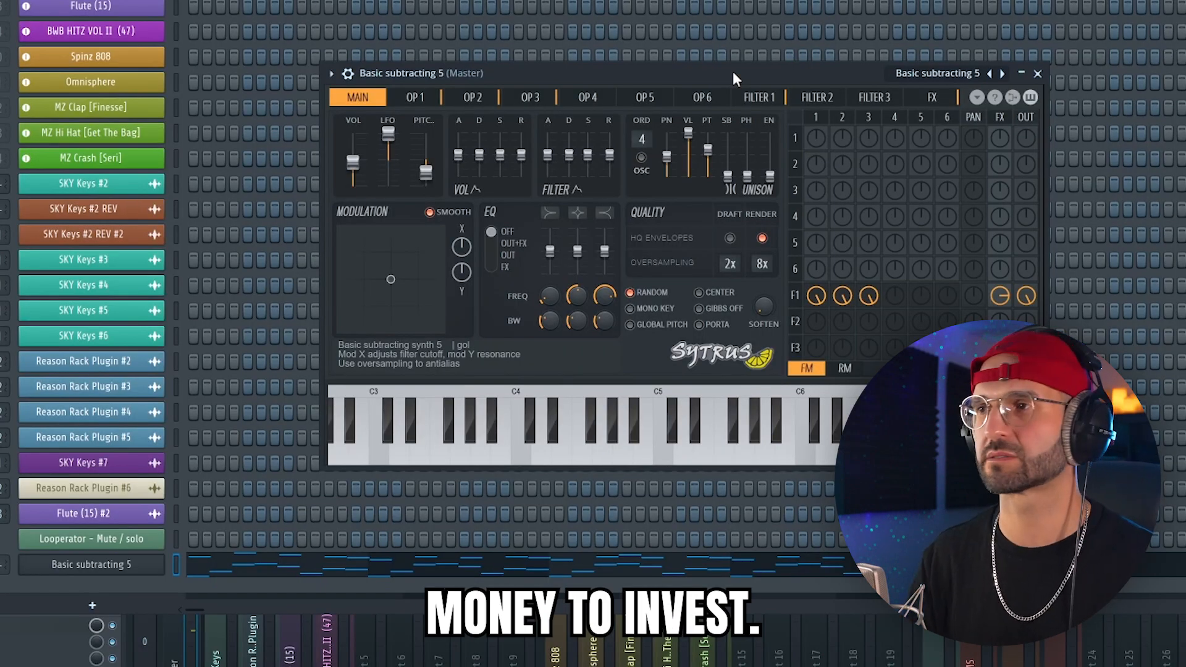
{"action": "left_click_drag", "start_coordinate": [540, 76], "coordinate": [483, 89]}
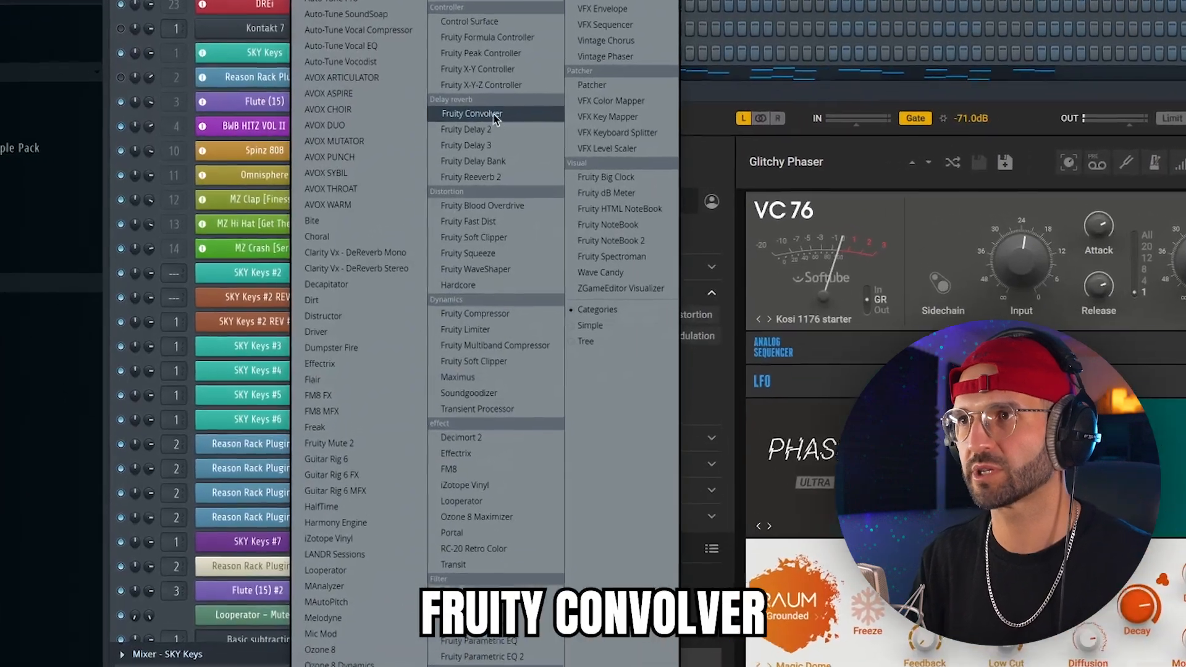
Add Fruity Convolver to the SKY Keys mixer track.
{"action": "left_click", "coordinate": [479, 117]}
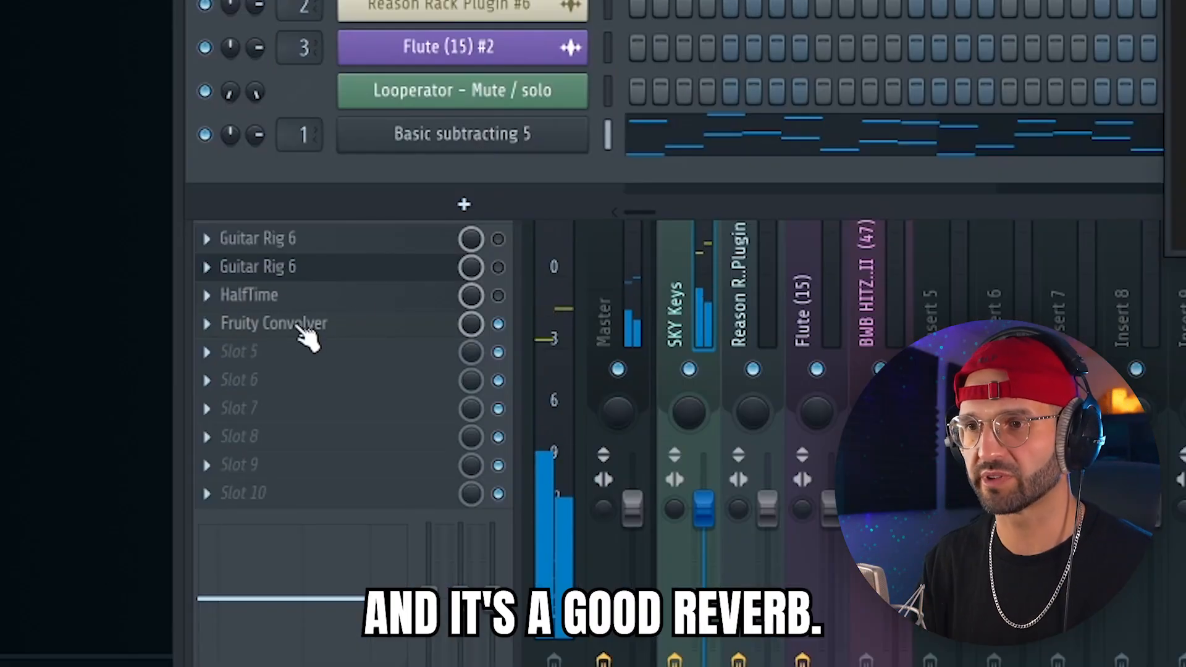
{"action": "left_click", "coordinate": [293, 330]}
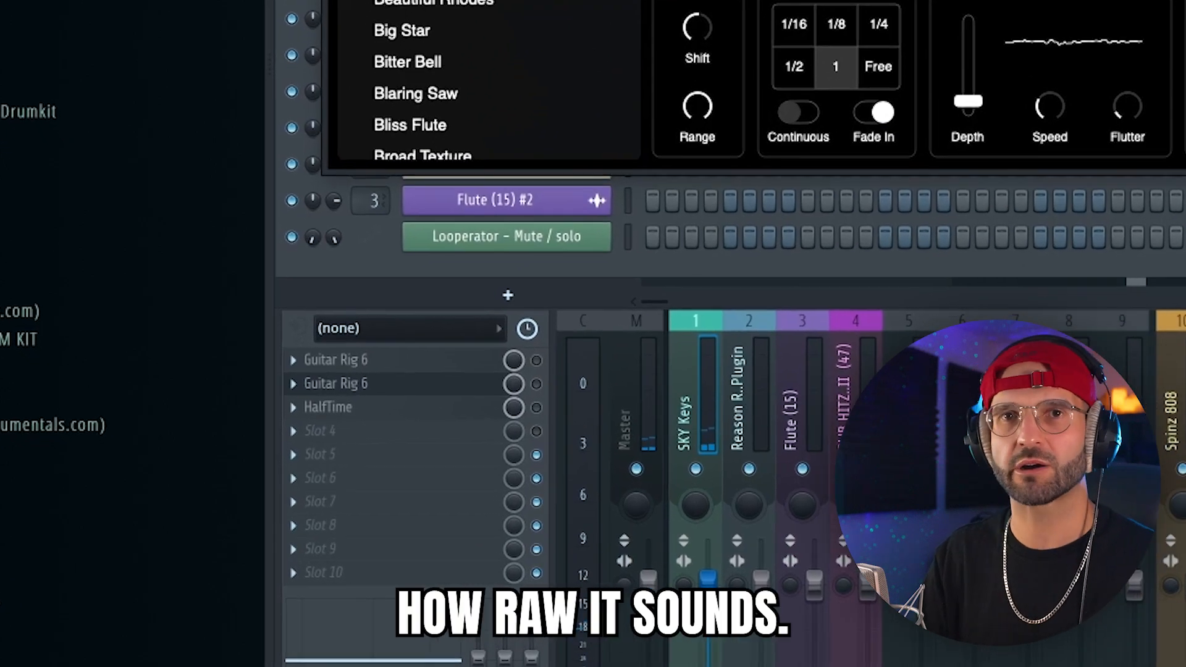
Enable the second Guitar Rig 6 effect on the SKY Keys mixer track and review its Glitchy Phaser rack.
{"action": "left_click", "coordinate": [560, 368]}
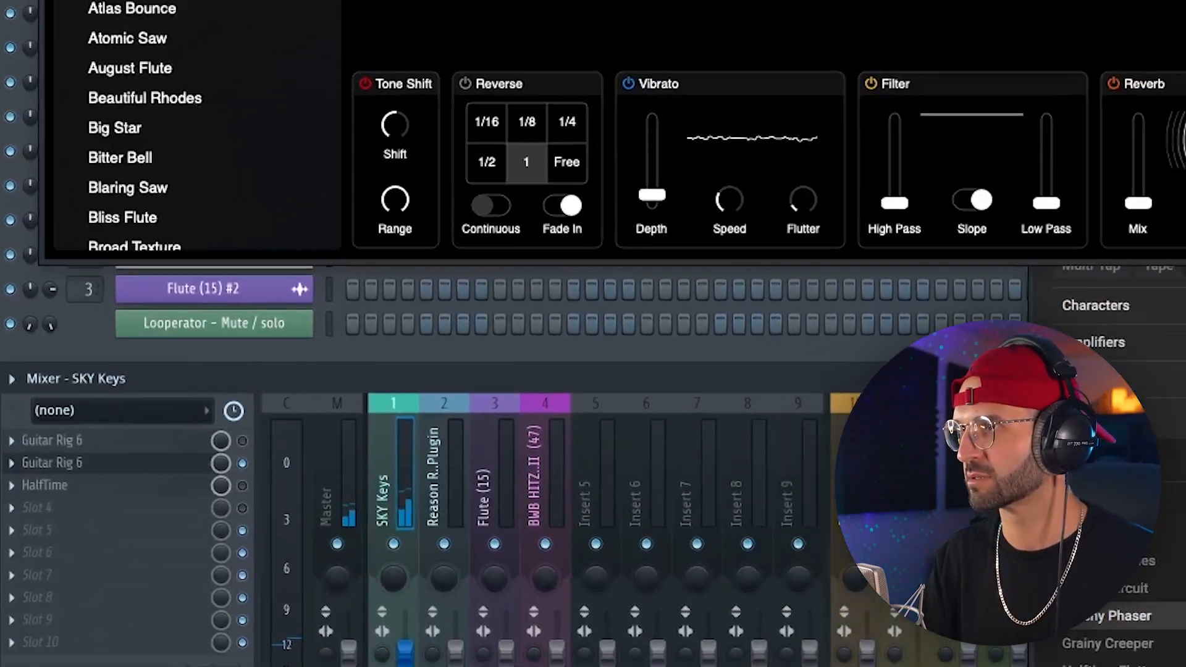
{"action": "left_click_drag", "start_coordinate": [1062, 36], "coordinate": [918, 23]}
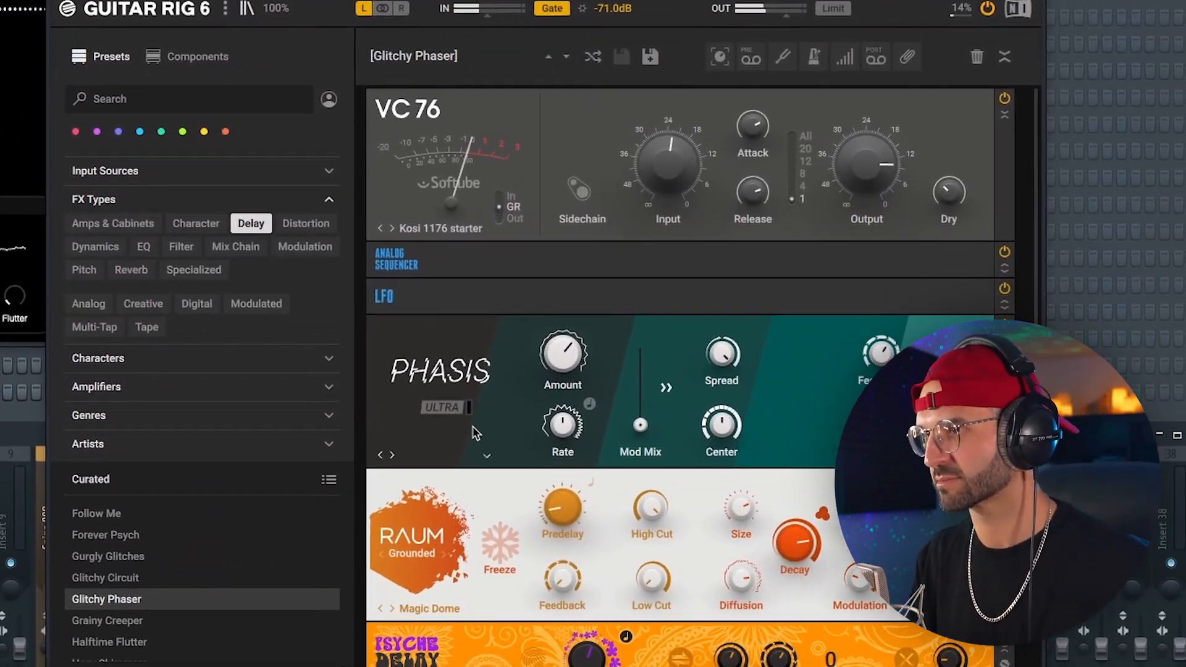
{"action": "scroll", "coordinate": [502, 492], "scroll_direction": "down", "scroll_amount": 2}
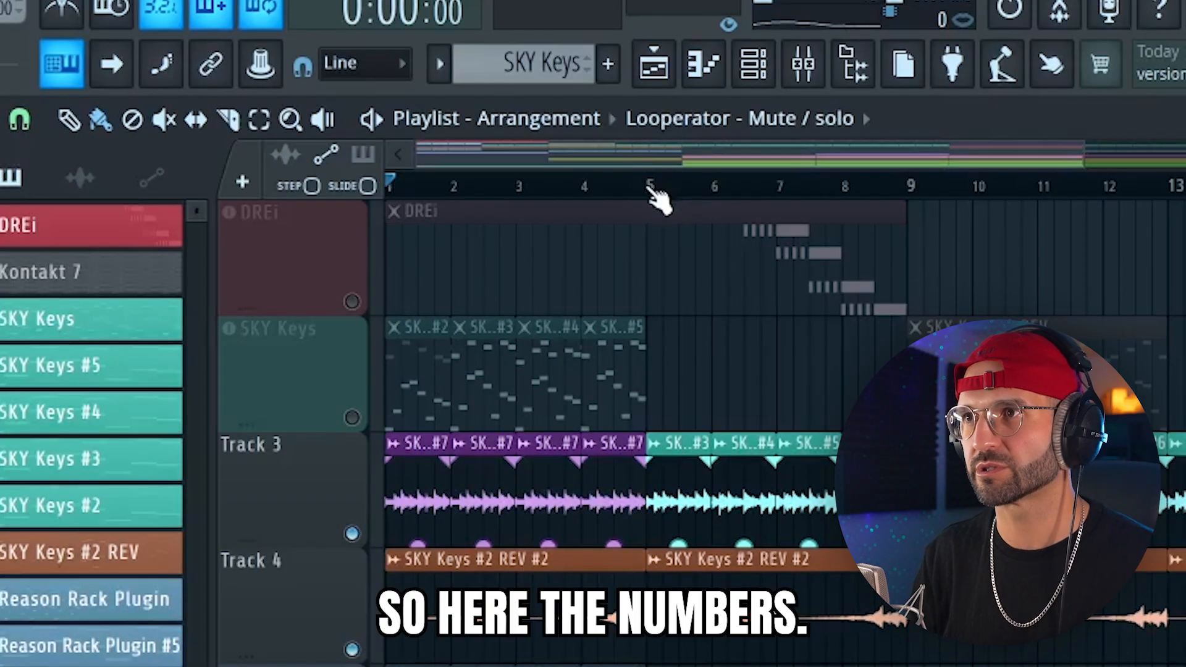
Move the muted Flute (15) clip in the playlist to the section directly above the Flute (15) #2 clip.
{"action": "left_click_drag", "start_coordinate": [647, 187], "coordinate": [171, 178]}
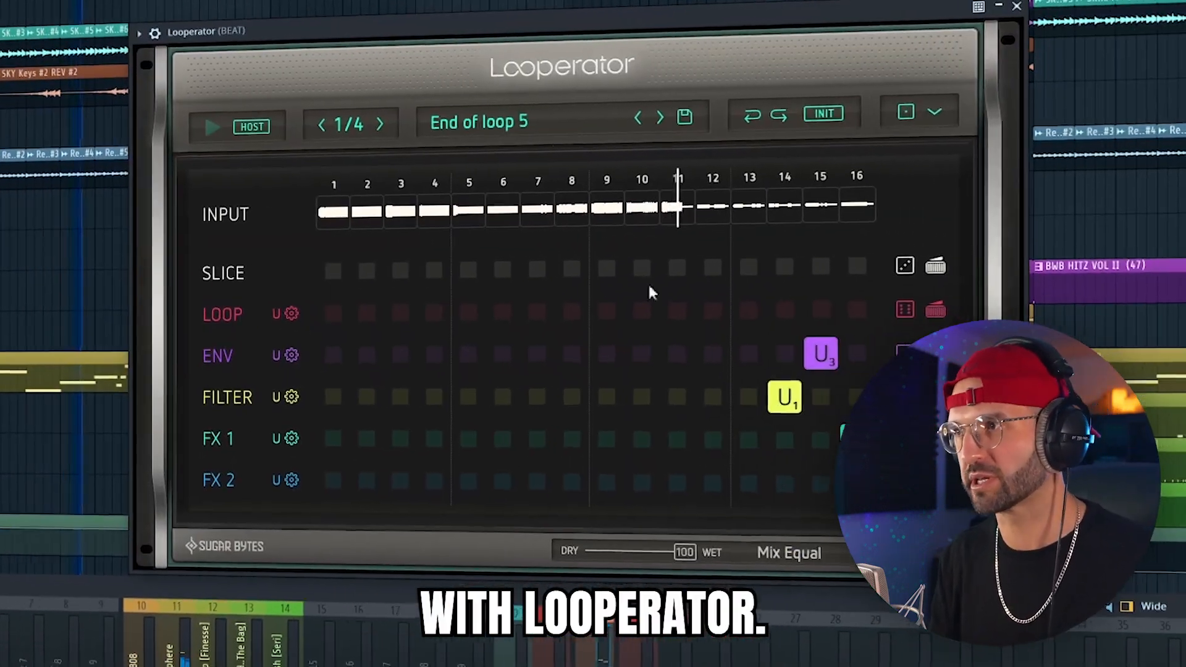
{"action": "left_click", "coordinate": [794, 428]}
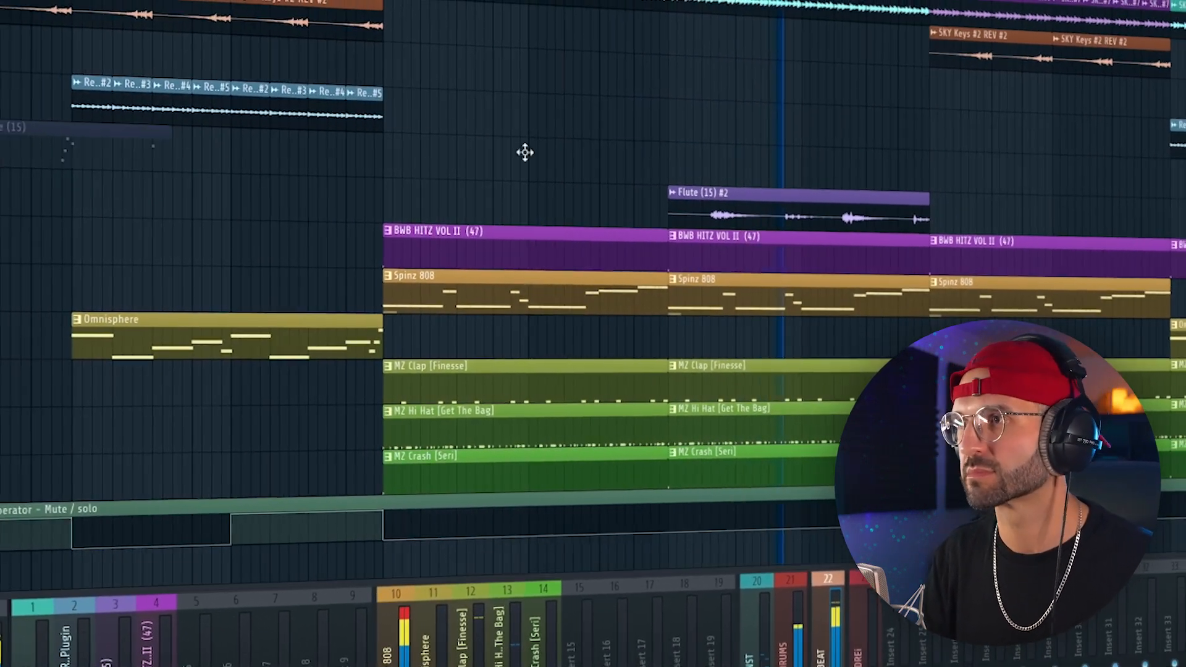
{"action": "left_click_drag", "start_coordinate": [524, 152], "coordinate": [870, 173]}
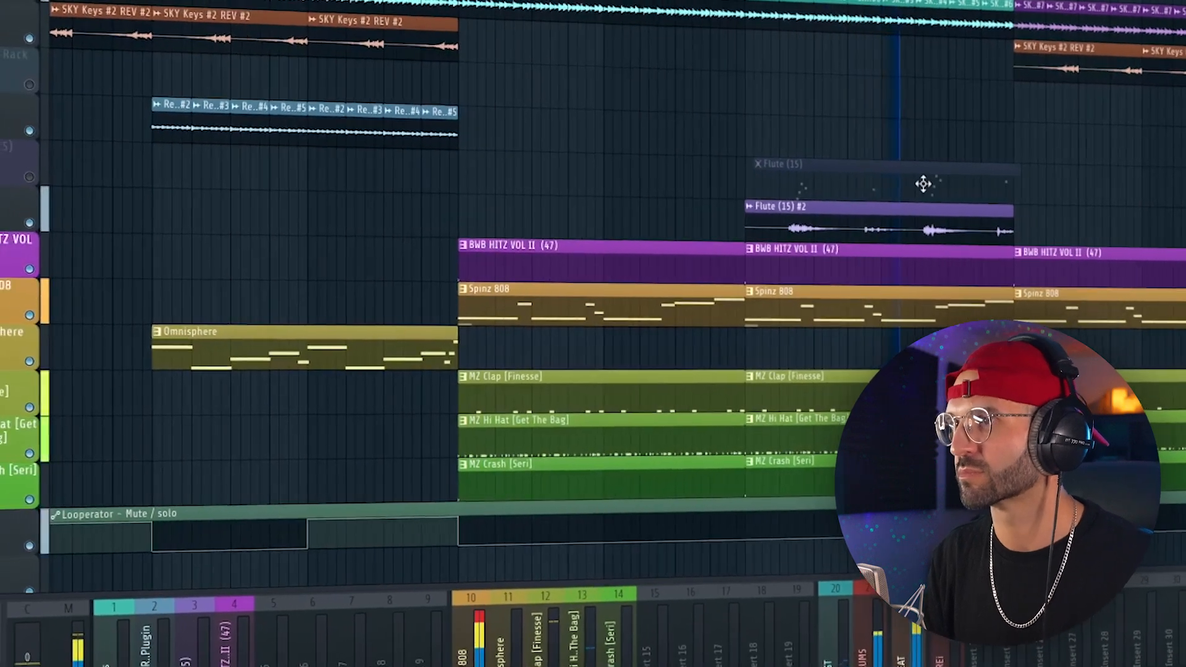